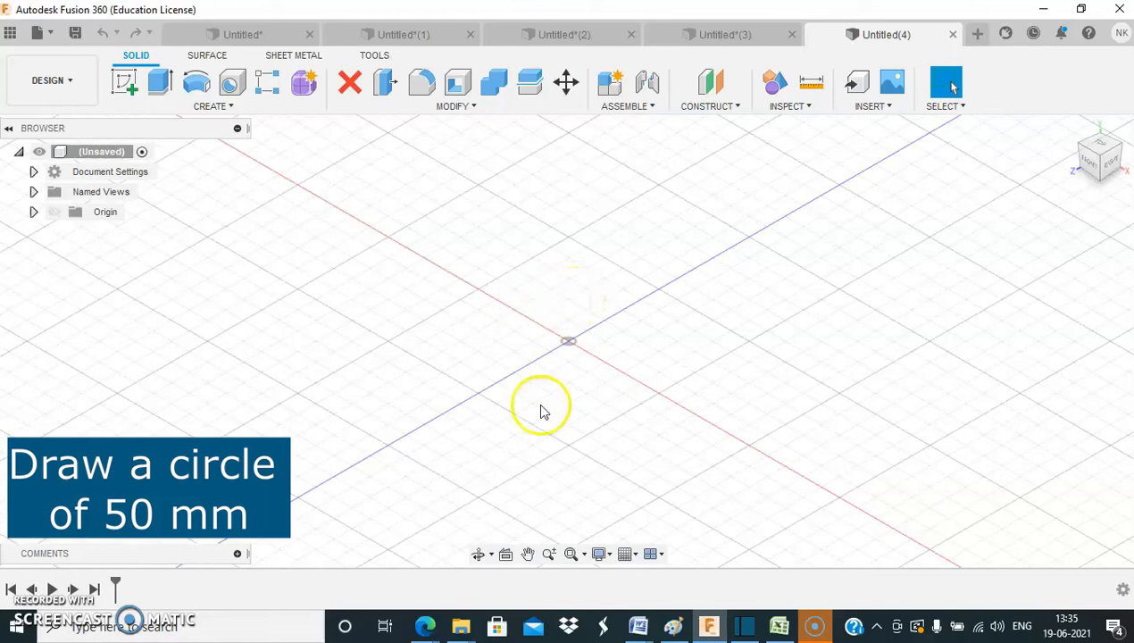
- Start a sketch on the front (XY) plane and draw a 50 mm diameter circle centred on the origin
click(134, 92)
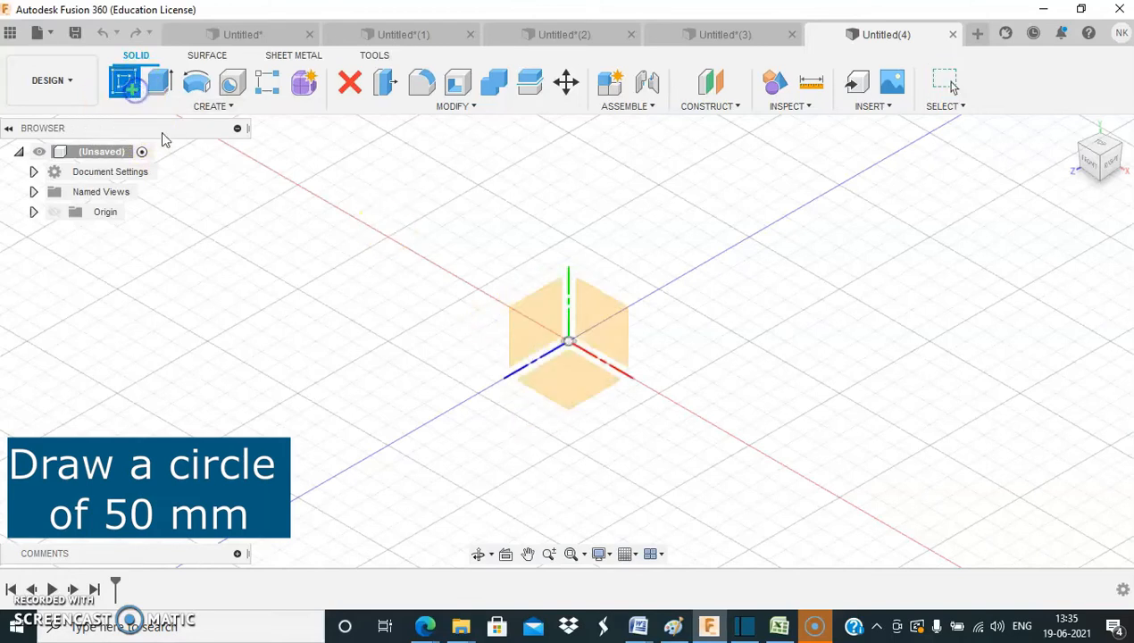
click(596, 319)
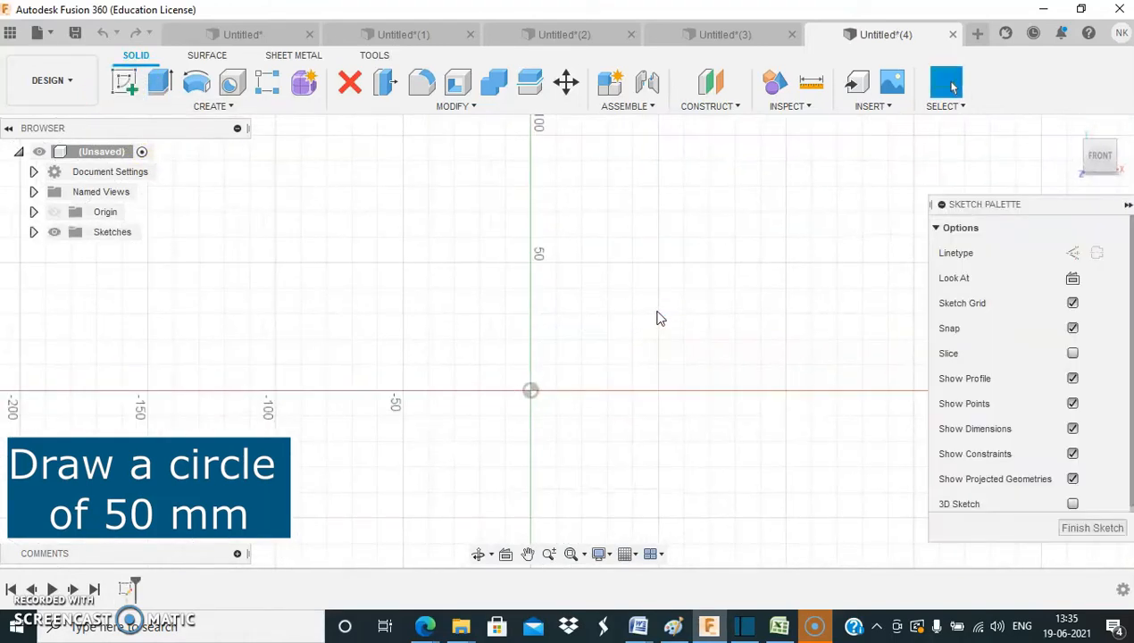
click(197, 82)
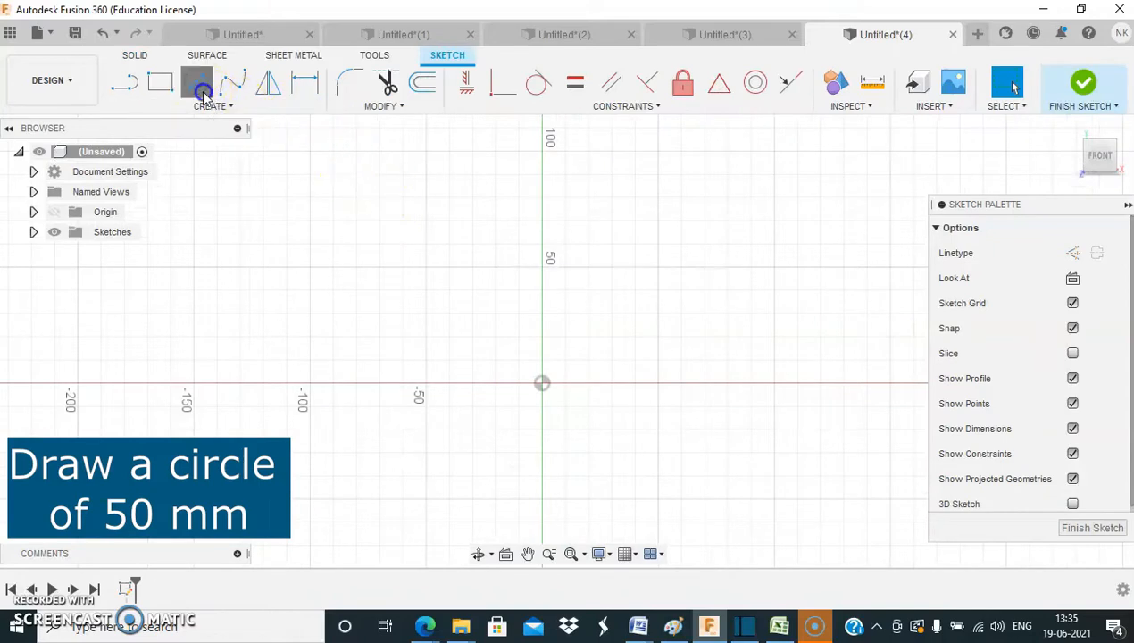
click(540, 385)
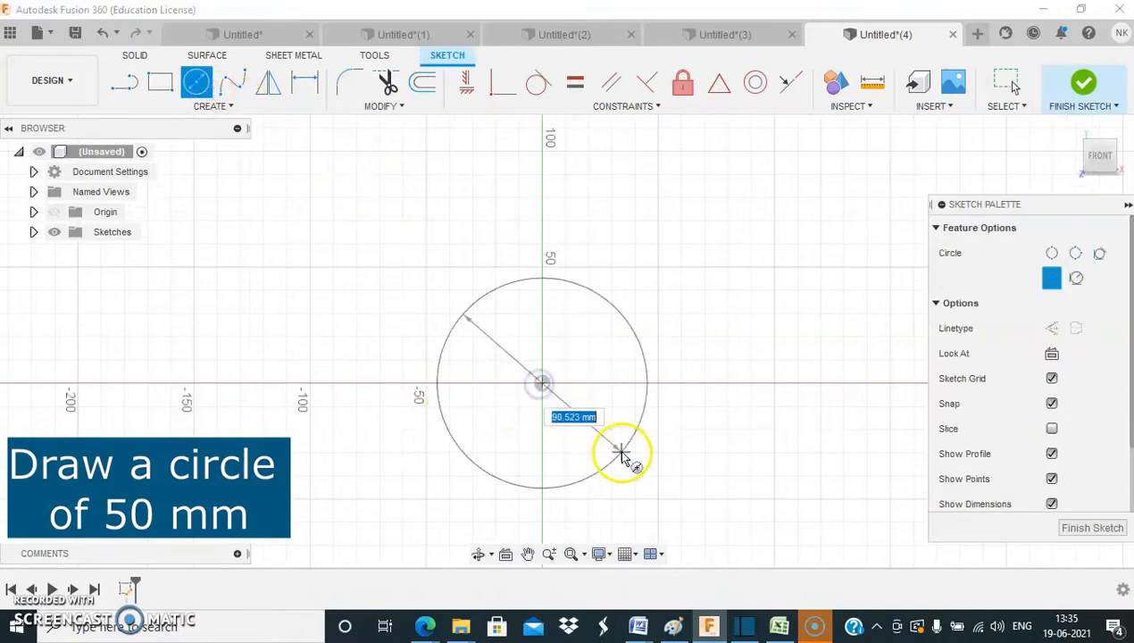
text(50)
key(Return)
key(Escape)
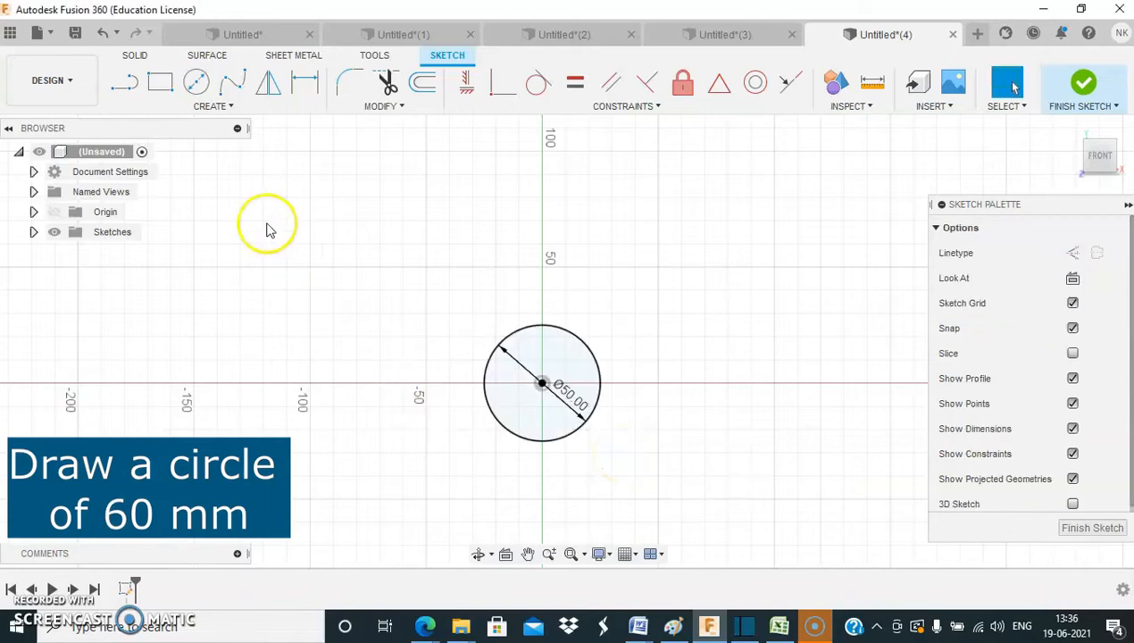
- Draw a 60 mm diameter circle around the first one, centred on the origin
click(196, 82)
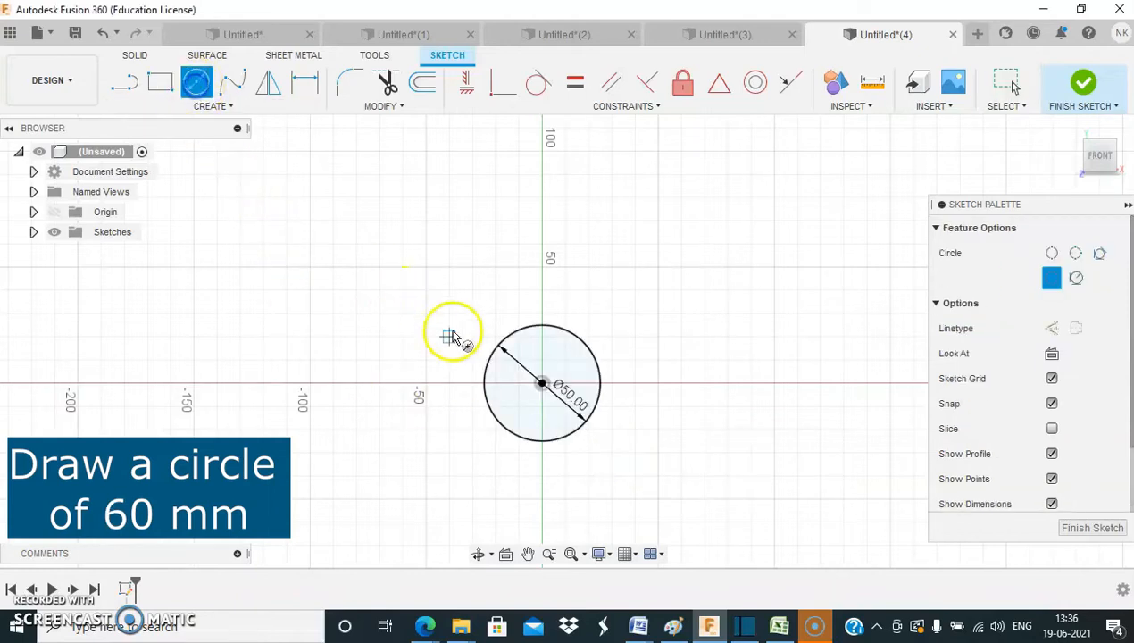
click(541, 385)
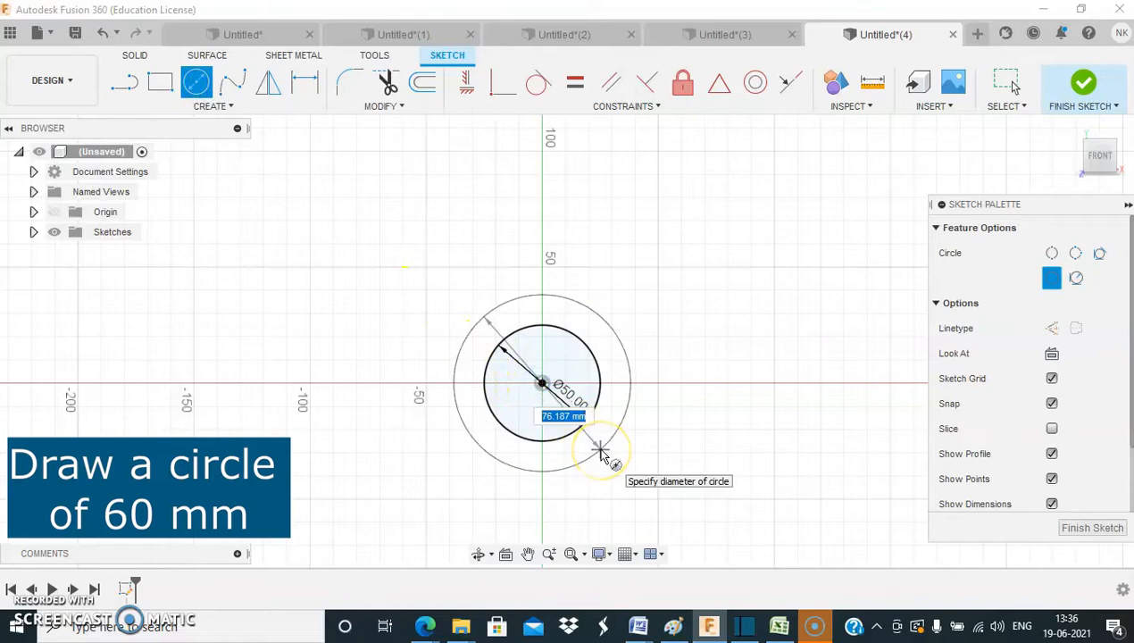
text(60)
key(Return)
key(Escape)
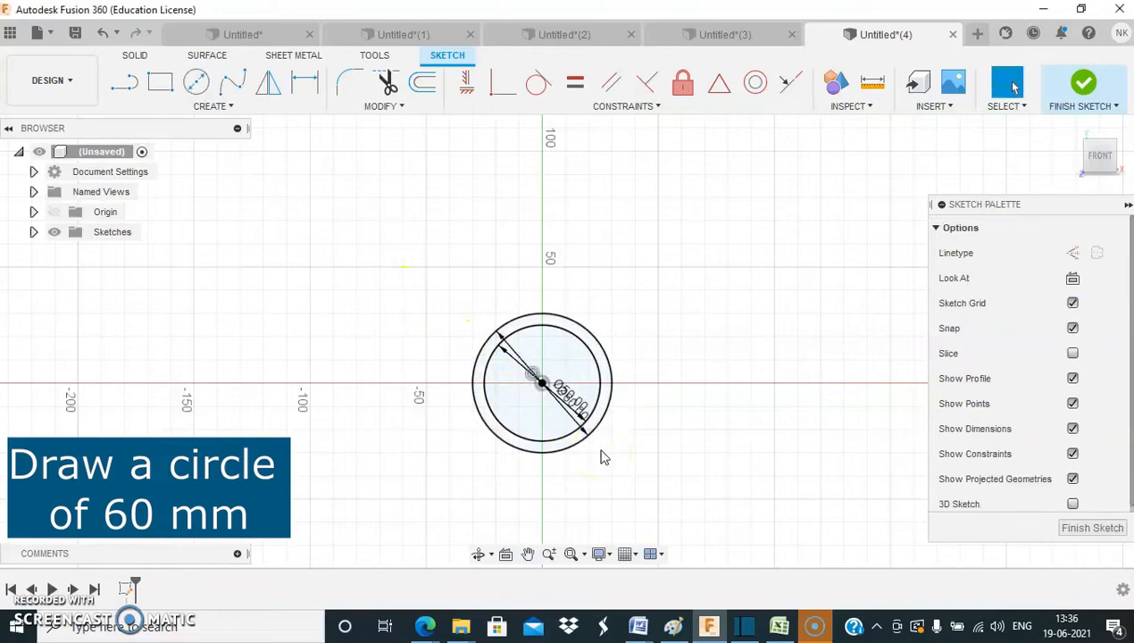
- Draw two three-point arcs with 10 mm between their endpoints along the 50 mm circle, centred at its top and bottom
scroll(601, 456, up, 1)
scroll(601, 442, up, 2)
scroll(604, 442, up, 1)
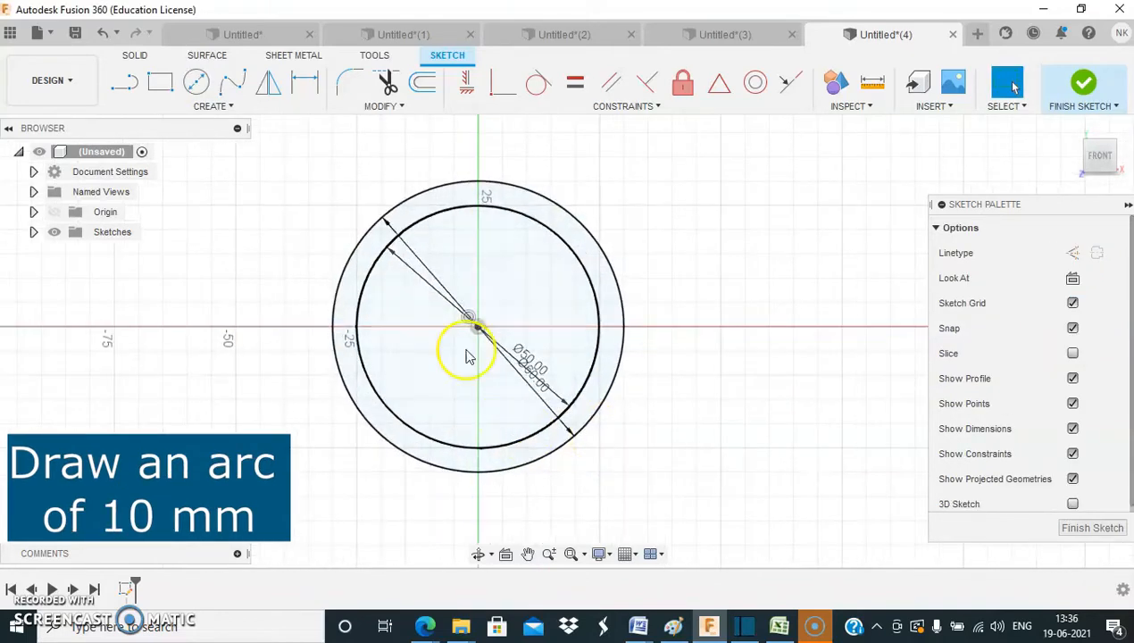
click(233, 107)
mouse_move(179, 180)
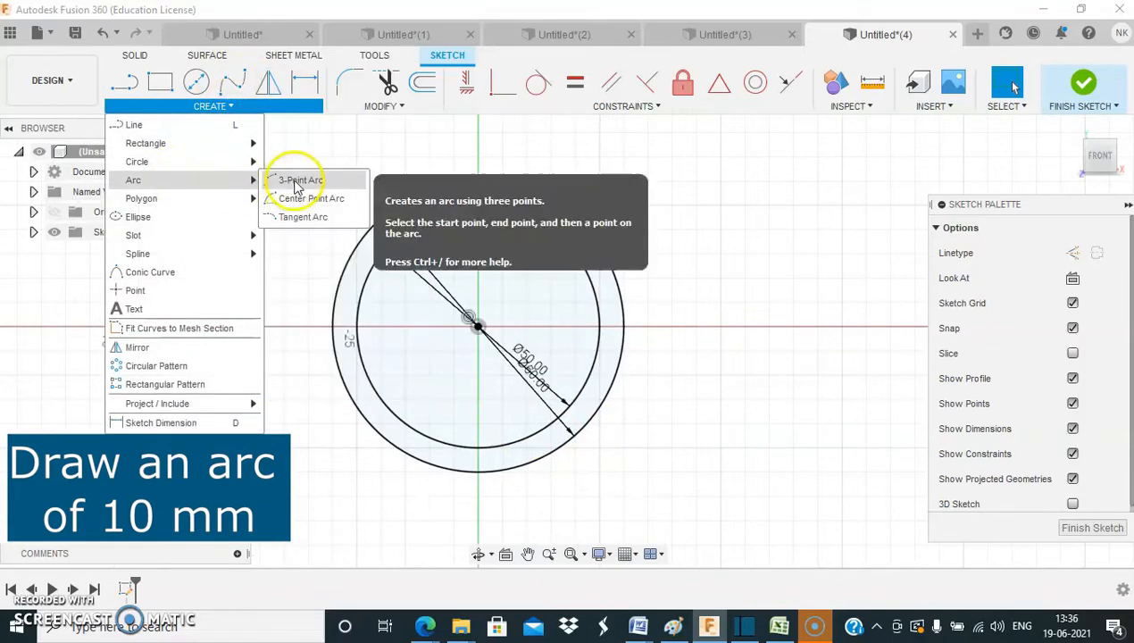
click(299, 179)
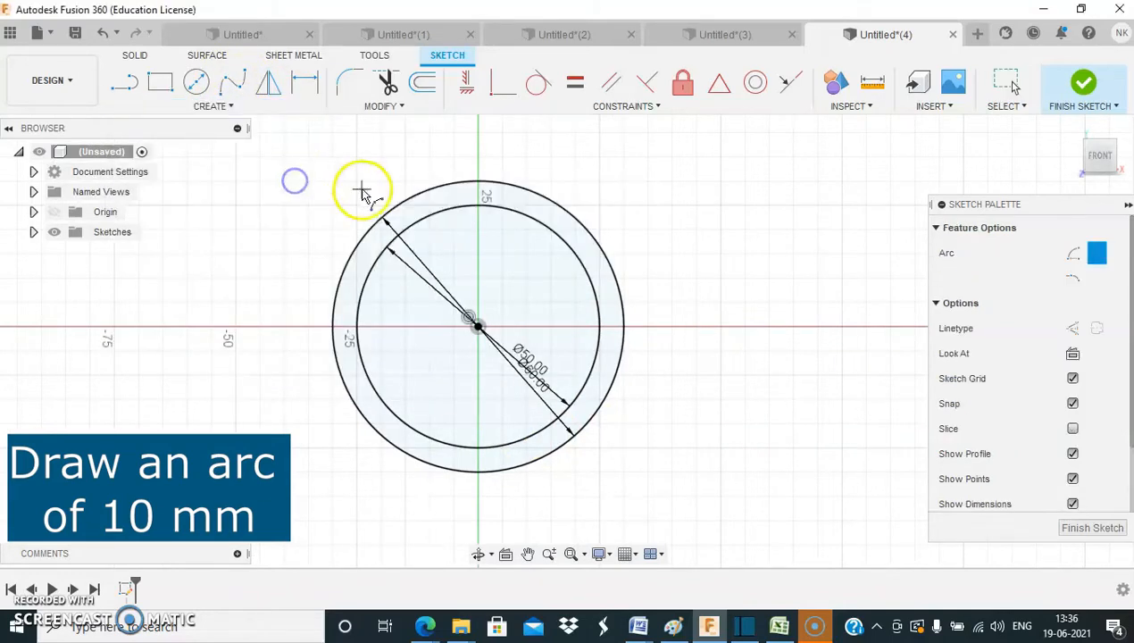
click(503, 210)
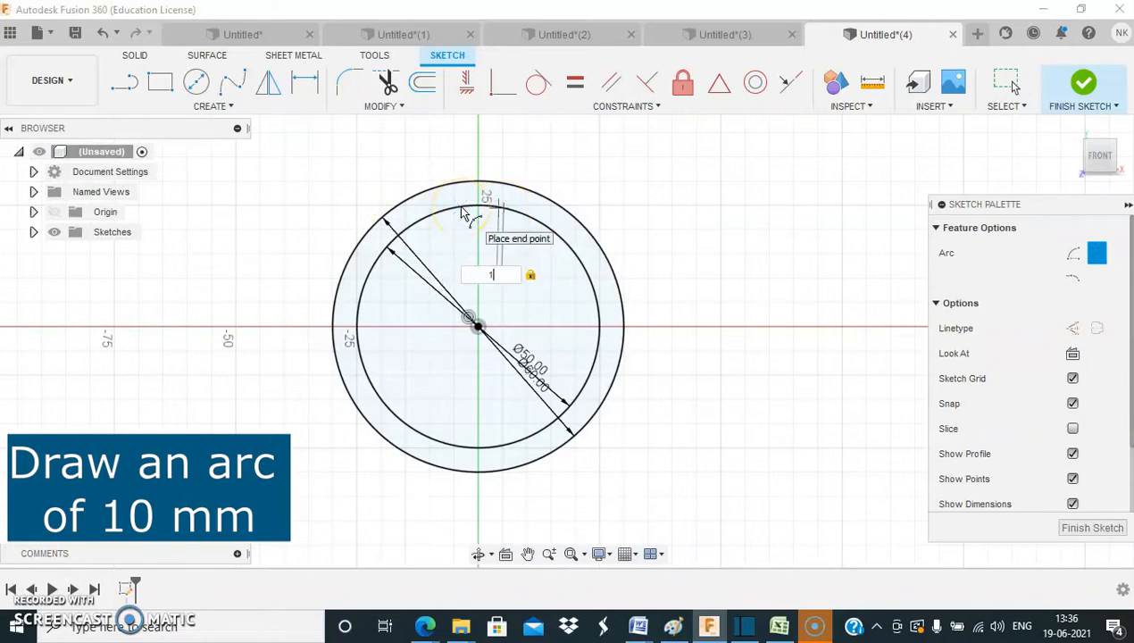
text(10)
key(Tab)
click(457, 211)
click(482, 211)
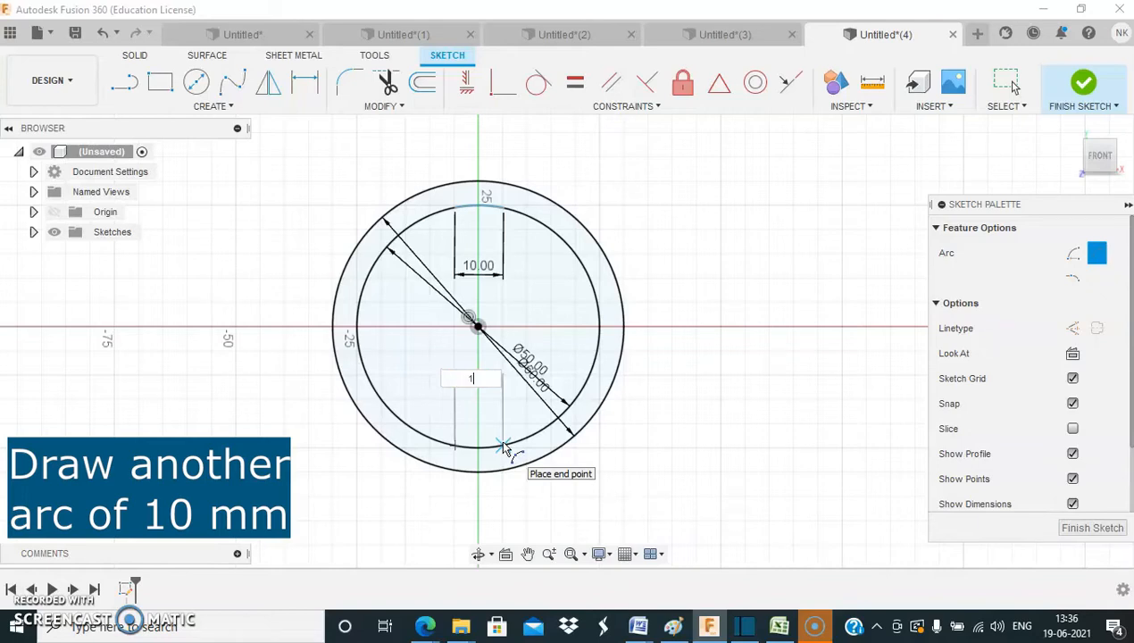
key(Return)
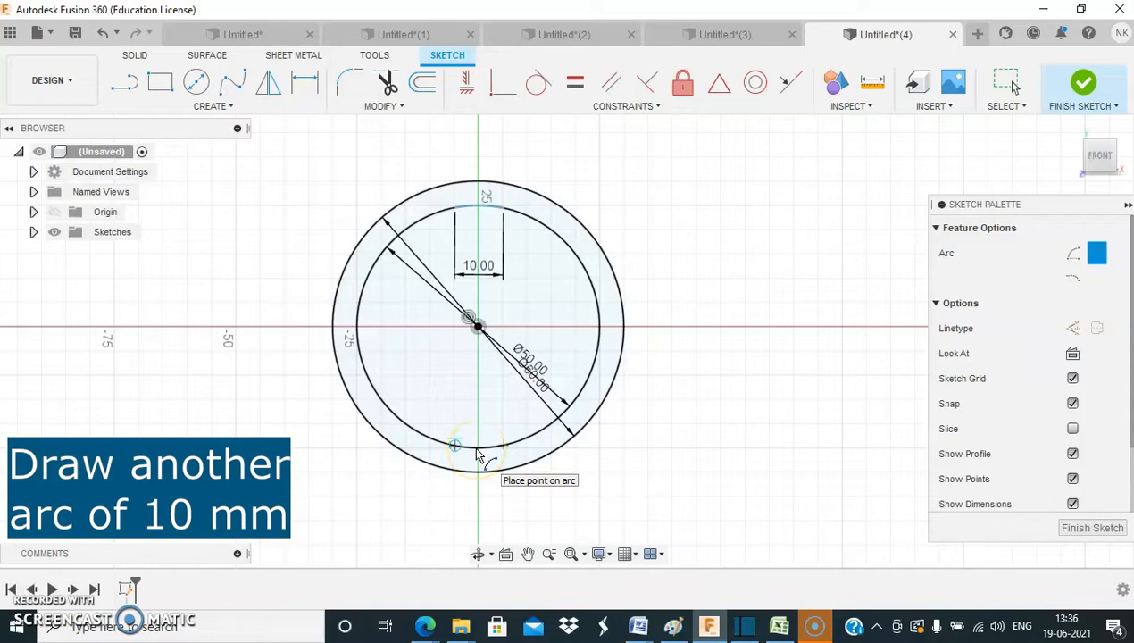
click(476, 450)
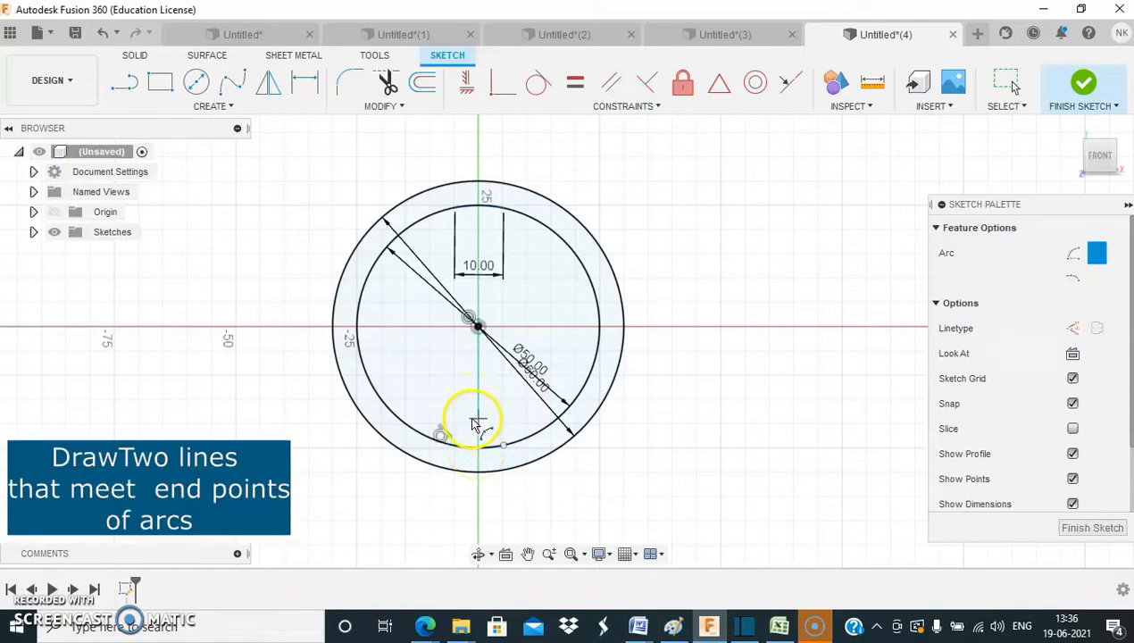
- Draw two crossing lines through the centre, joining the diagonally opposite endpoints of the top and bottom arcs
click(128, 86)
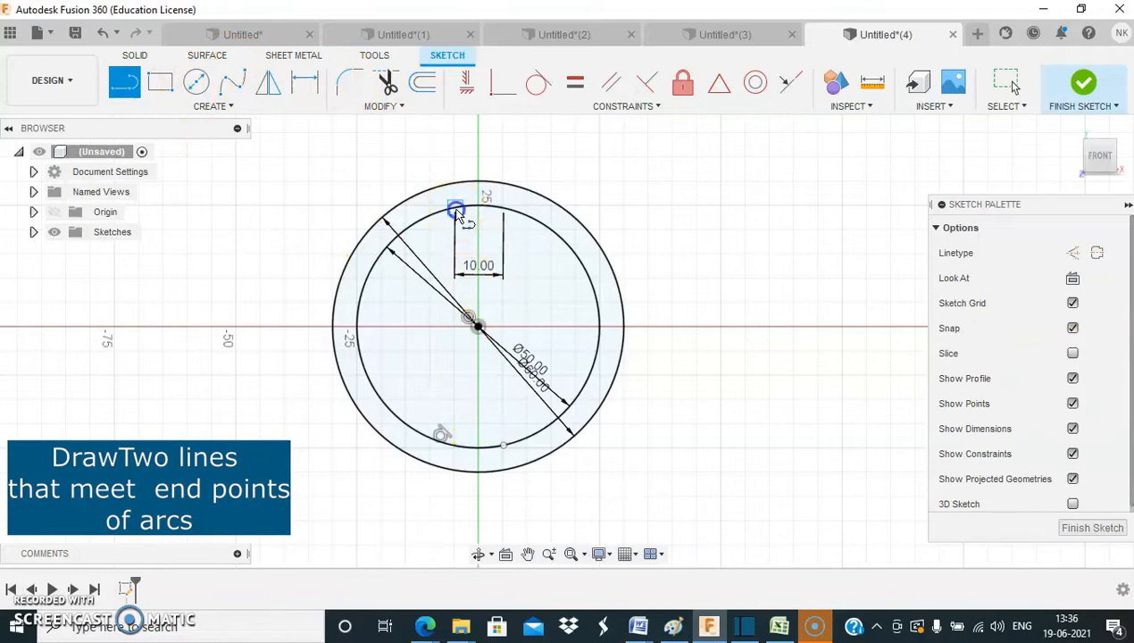
click(457, 210)
click(504, 446)
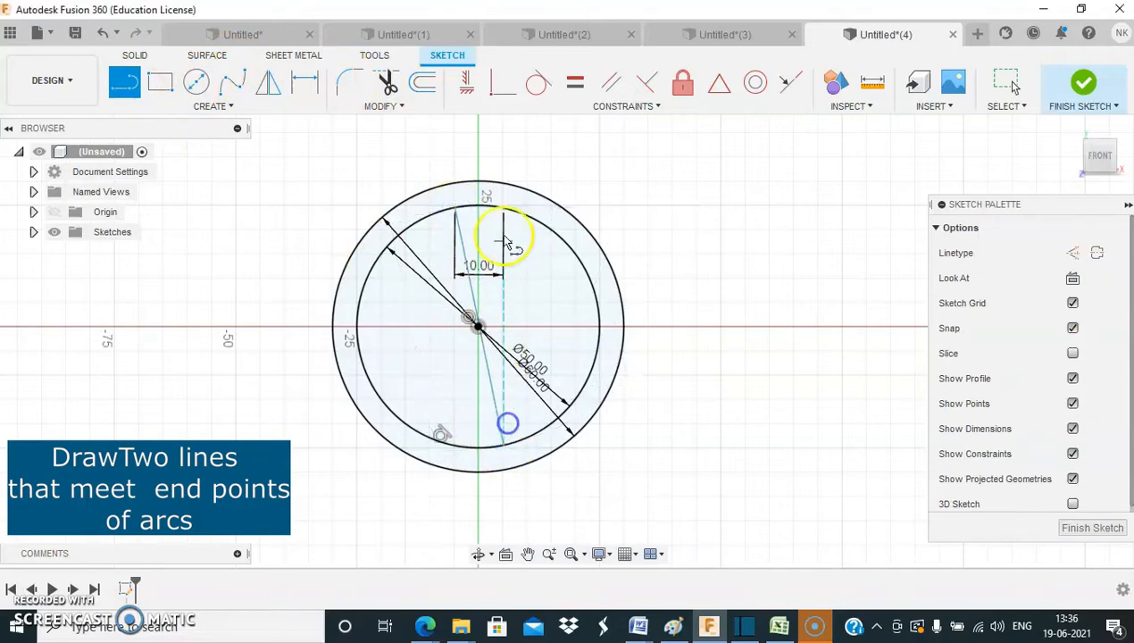
click(504, 212)
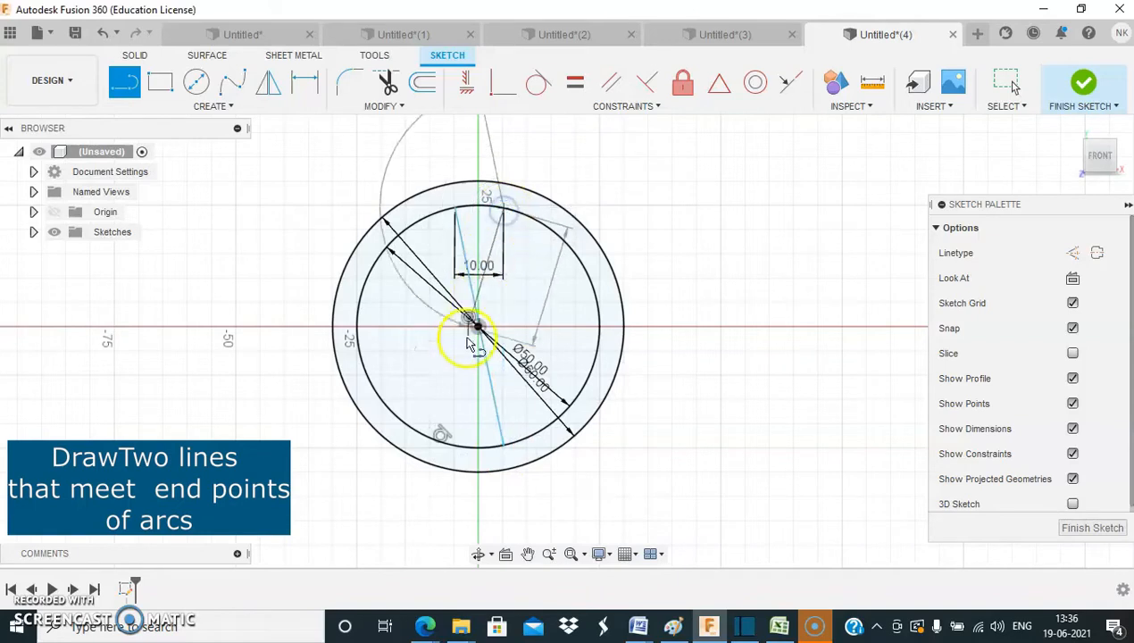
click(451, 444)
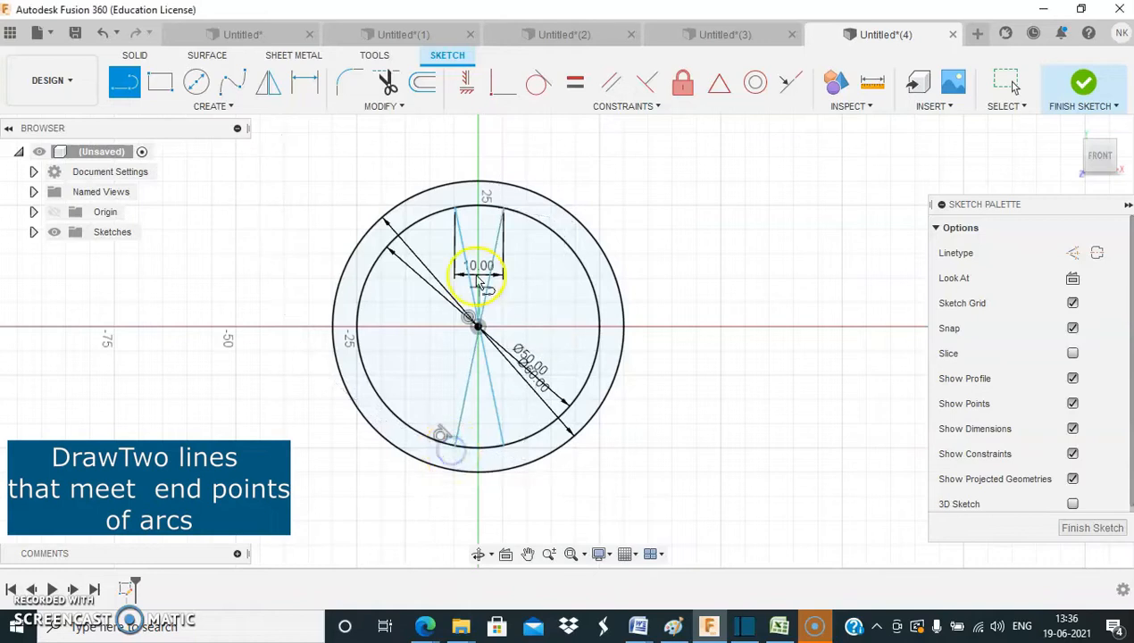
- Draw a three-point arc with 10 mm between its endpoints on the left side of the 50 mm circle
click(232, 108)
mouse_move(253, 188)
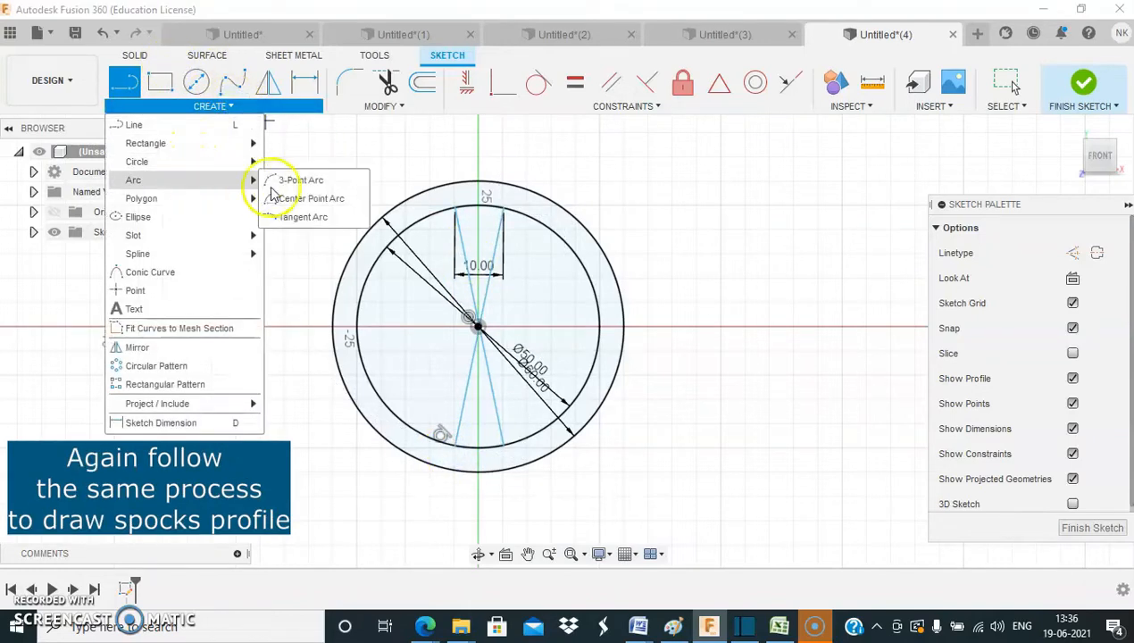
click(300, 180)
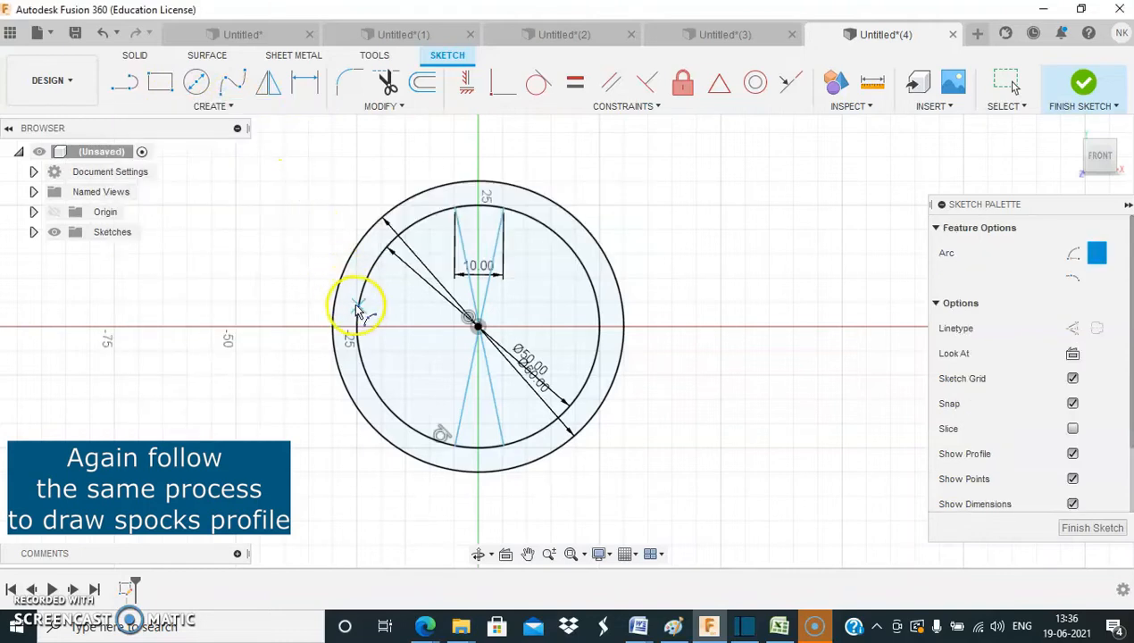
scroll(360, 308, up, 2)
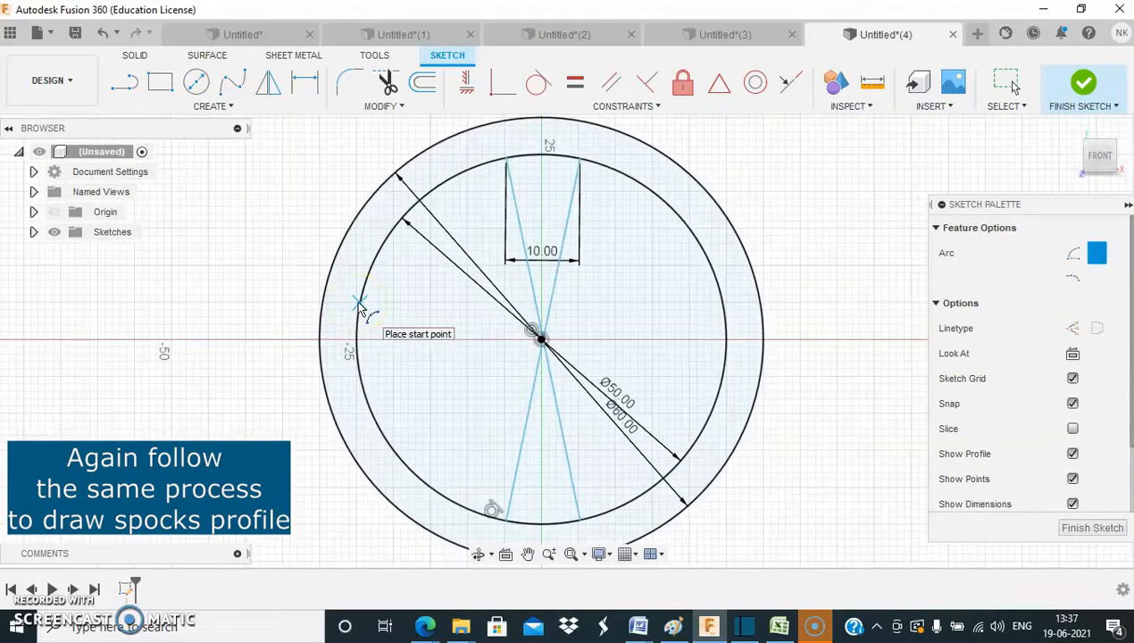
drag(358, 304, 360, 380)
text(10)
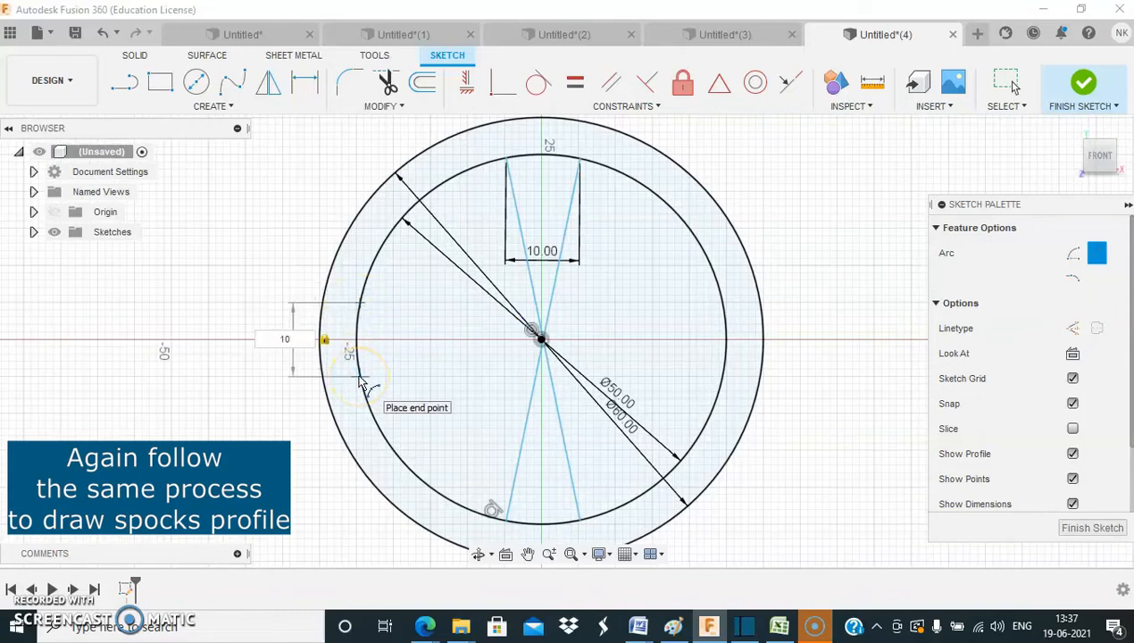
click(359, 349)
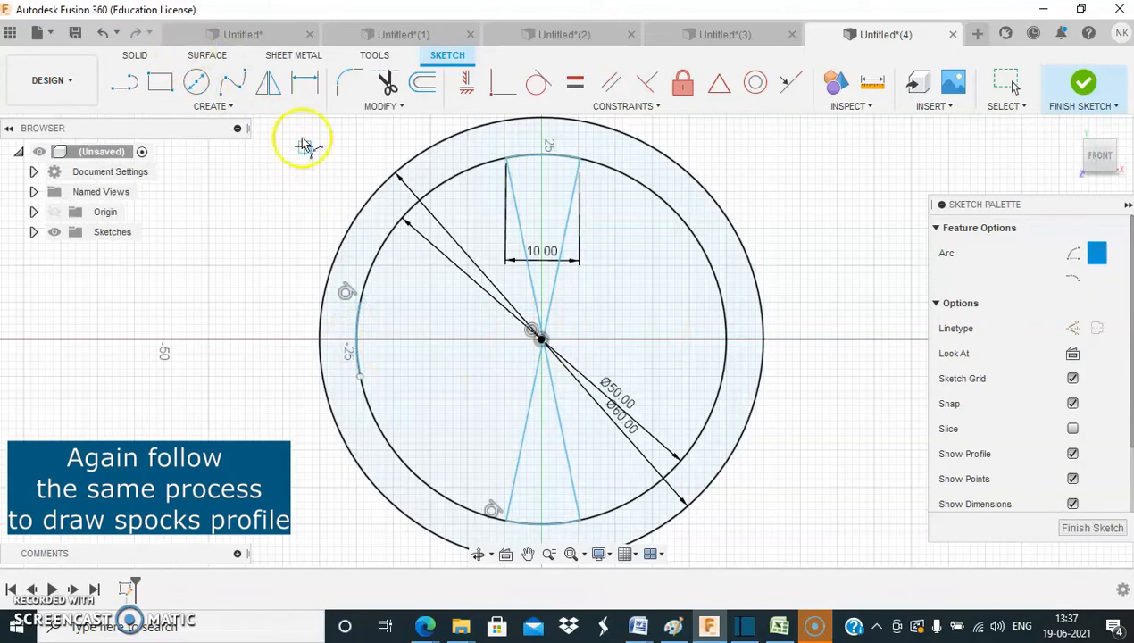
- Draw a matching three-point arc on the right side of the 50 mm circle, level with the left arc's endpoints
click(359, 302)
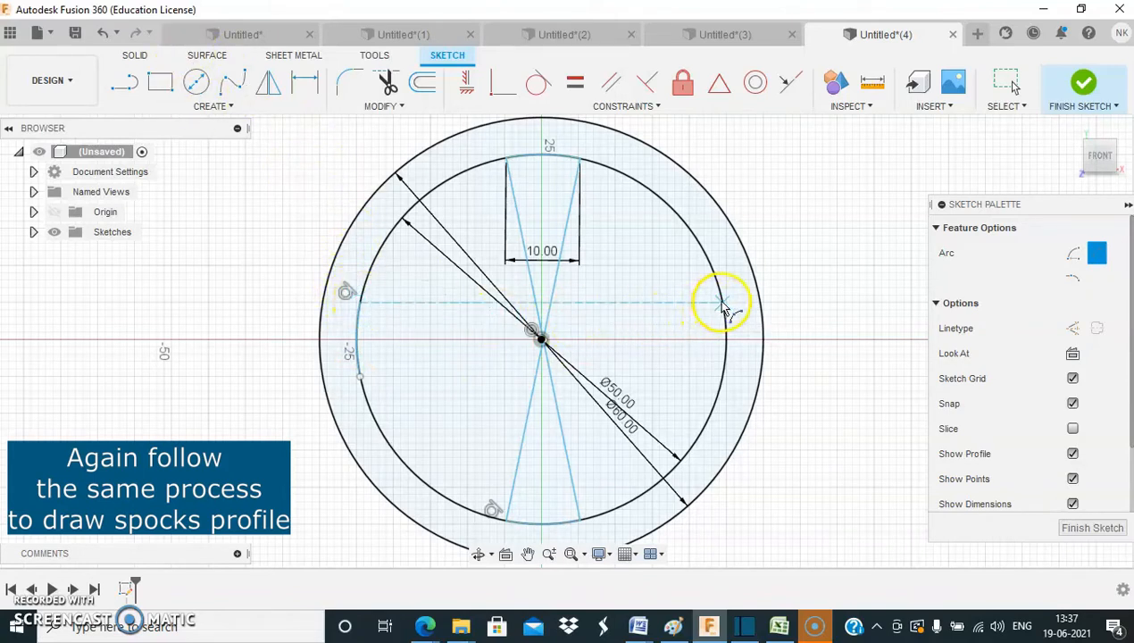
drag(721, 303, 723, 376)
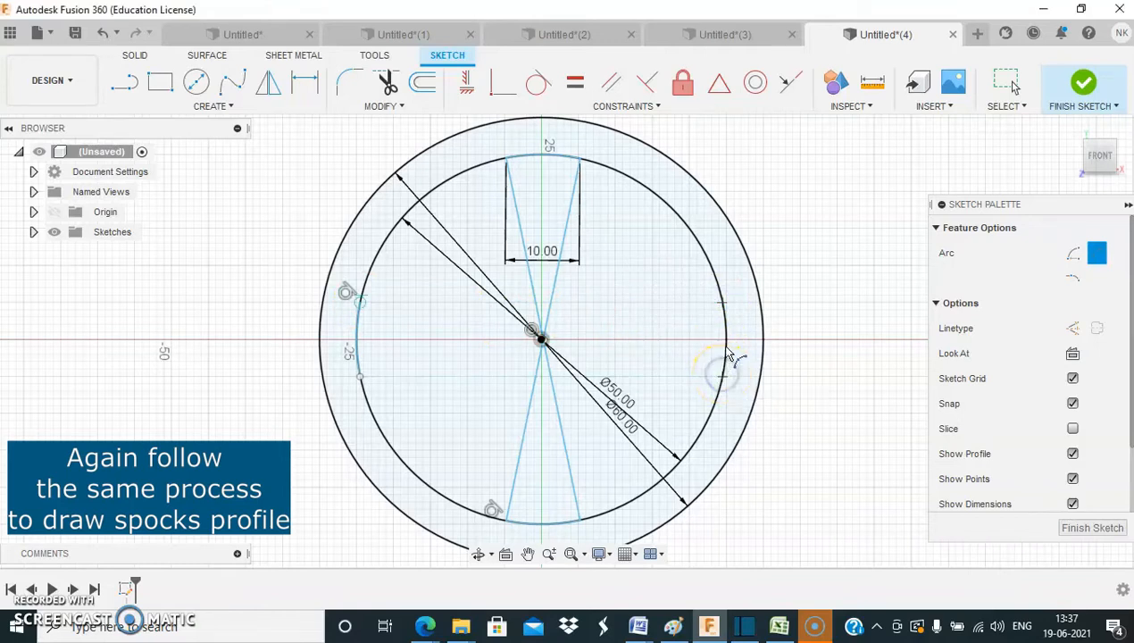
click(728, 343)
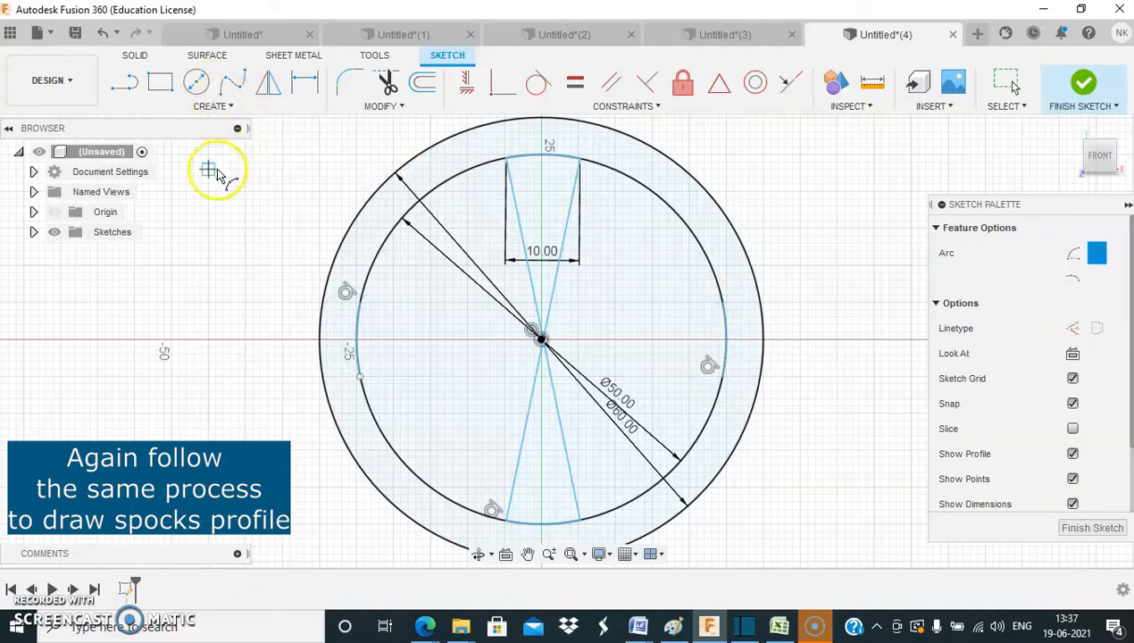
- Draw two crossing lines through the centre, joining the diagonally opposite endpoints of the left and right arcs
click(125, 82)
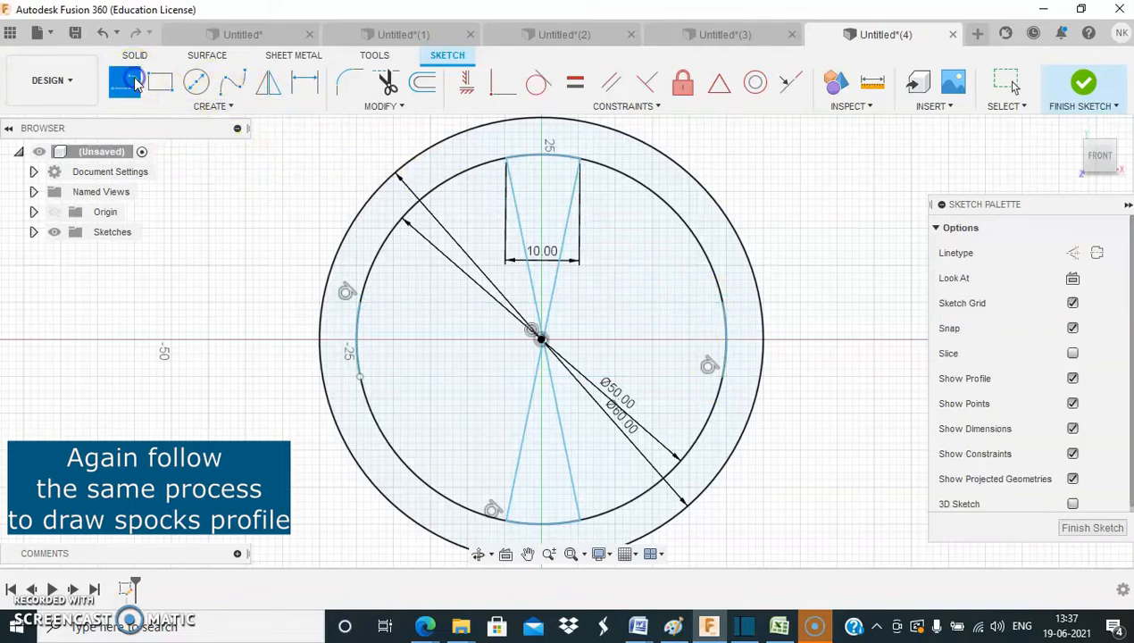
click(361, 302)
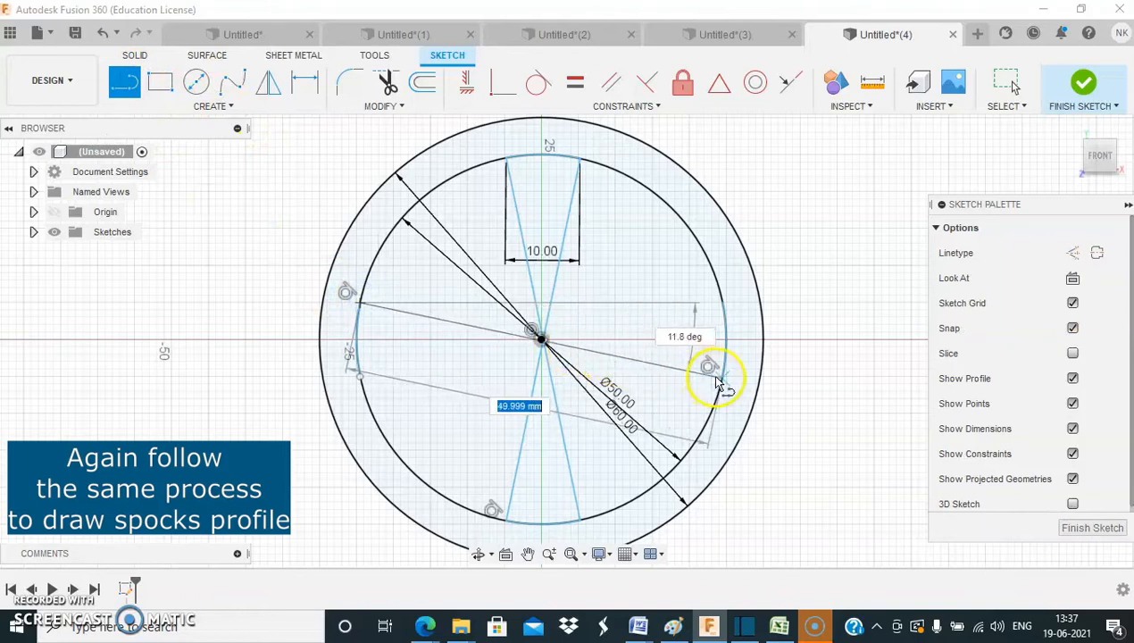
double_click(724, 378)
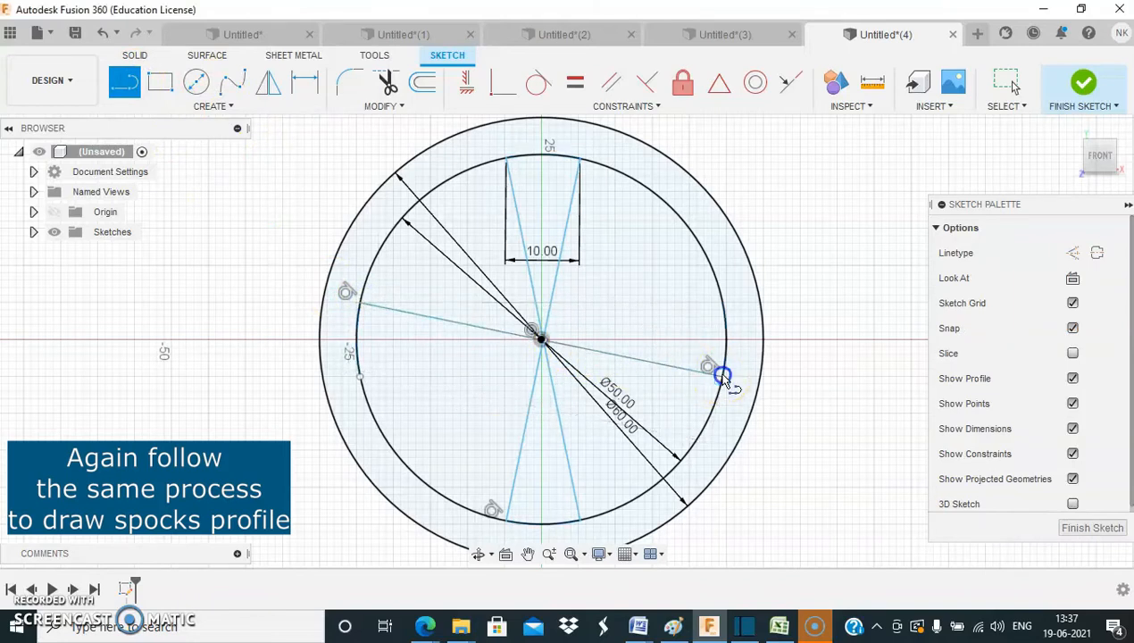
click(360, 377)
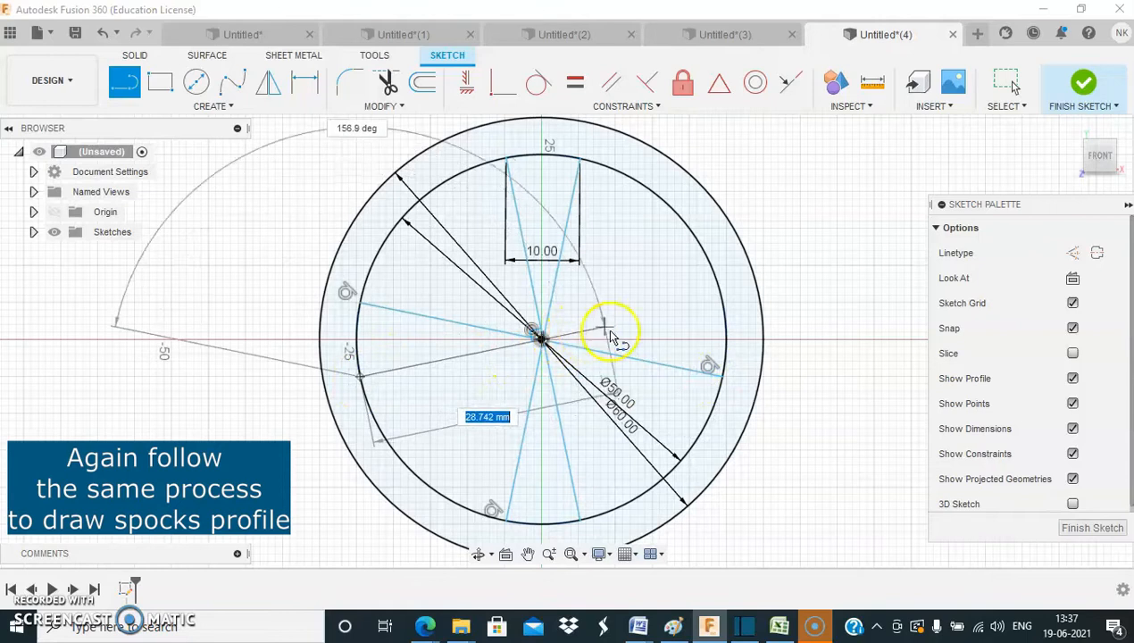
double_click(723, 304)
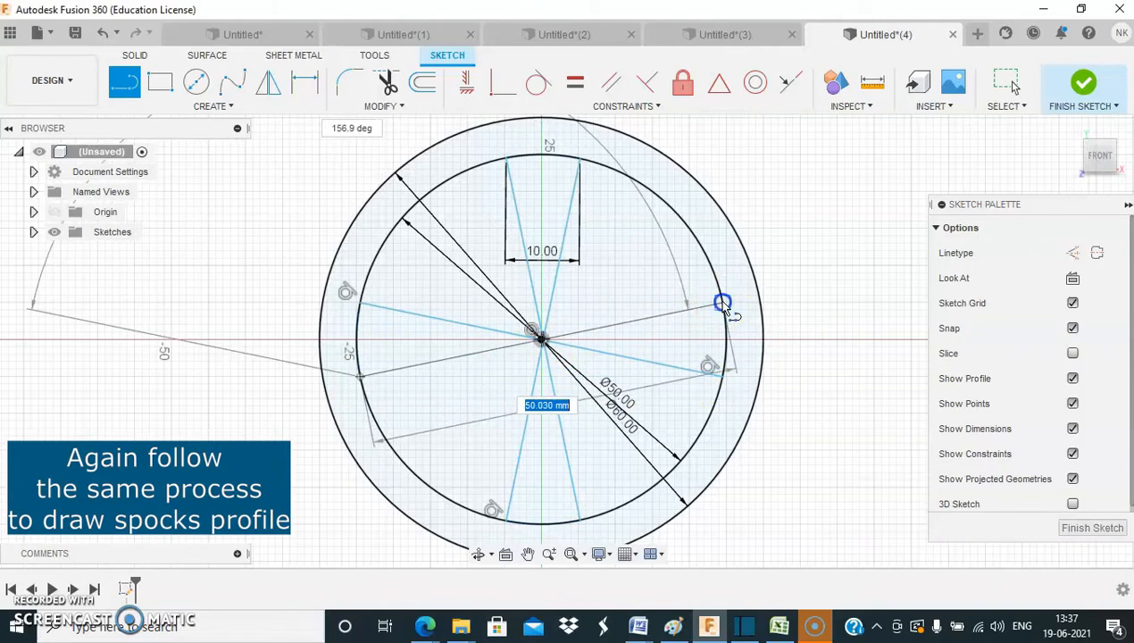
- Draw a 20 mm diameter circle centred on the wheel's centre point
click(198, 83)
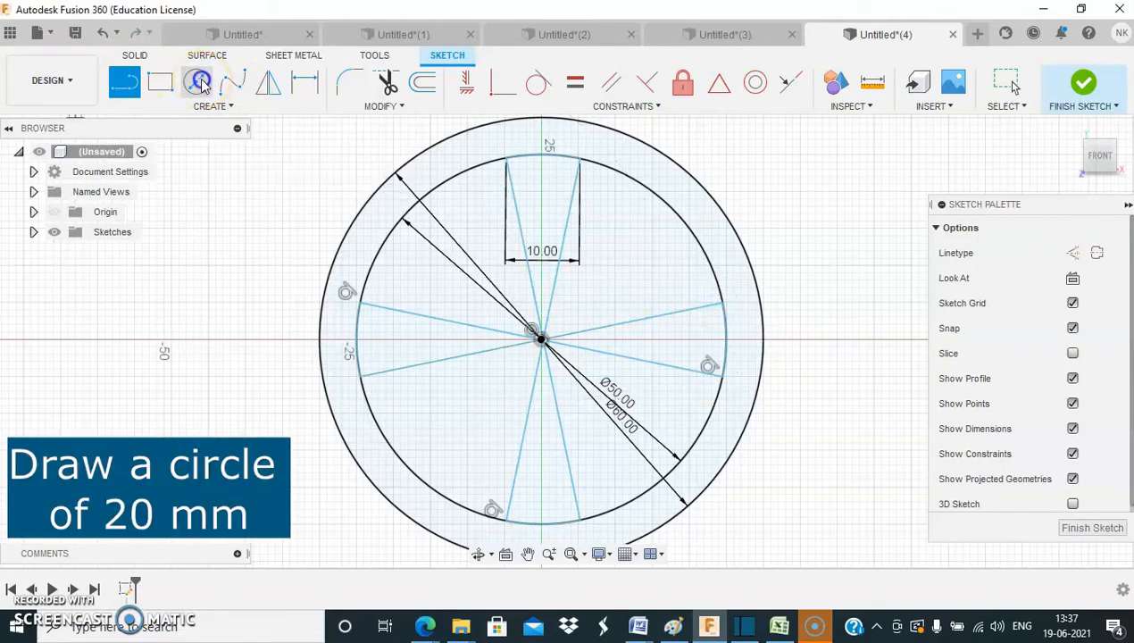
click(541, 341)
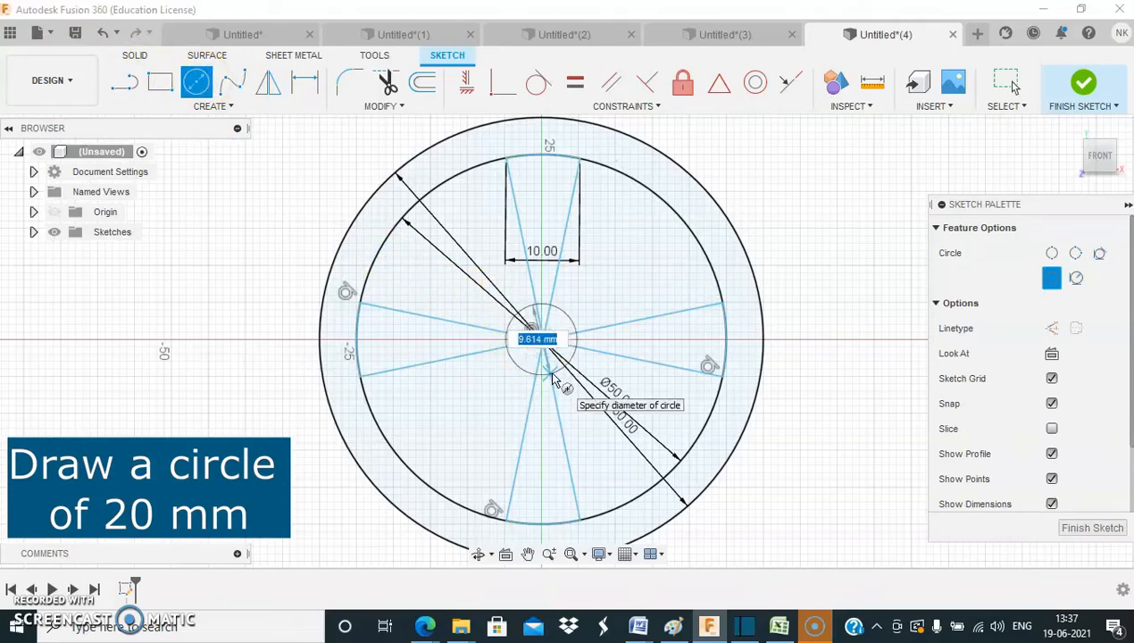
text(20)
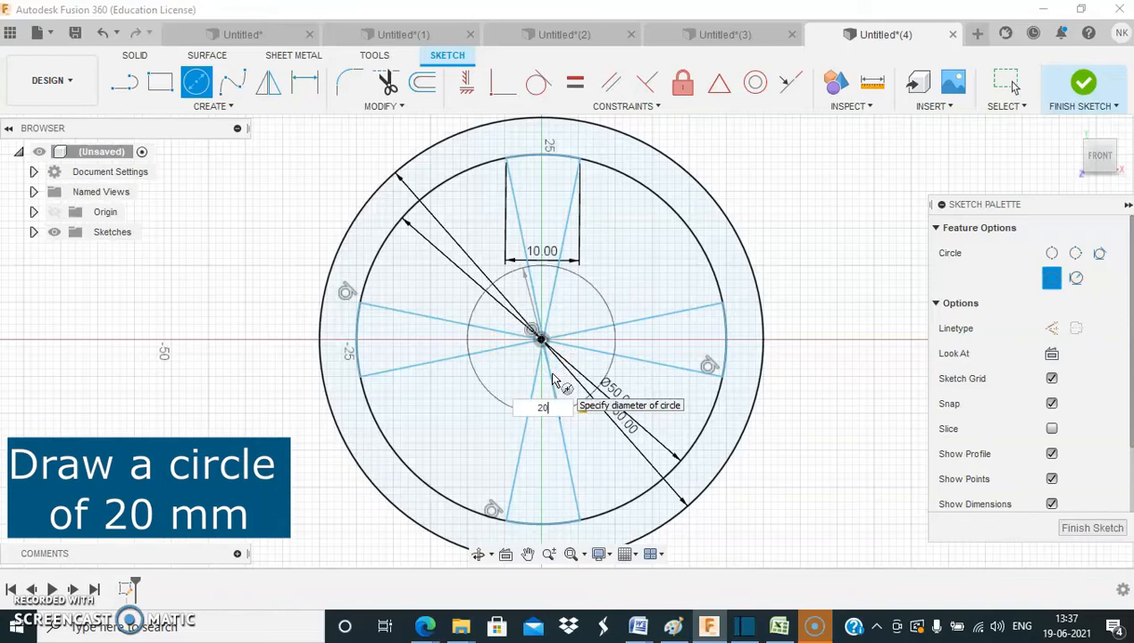
key(Return)
key(Escape)
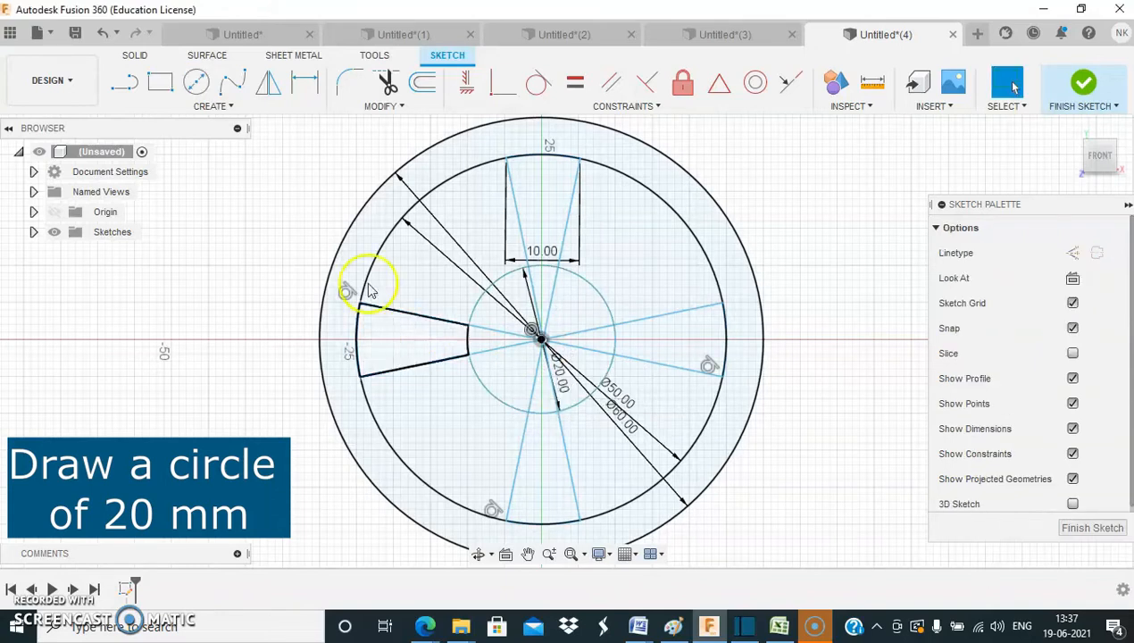
- Draw a concentric 15 mm diameter circle inside the 20 mm circle
click(195, 85)
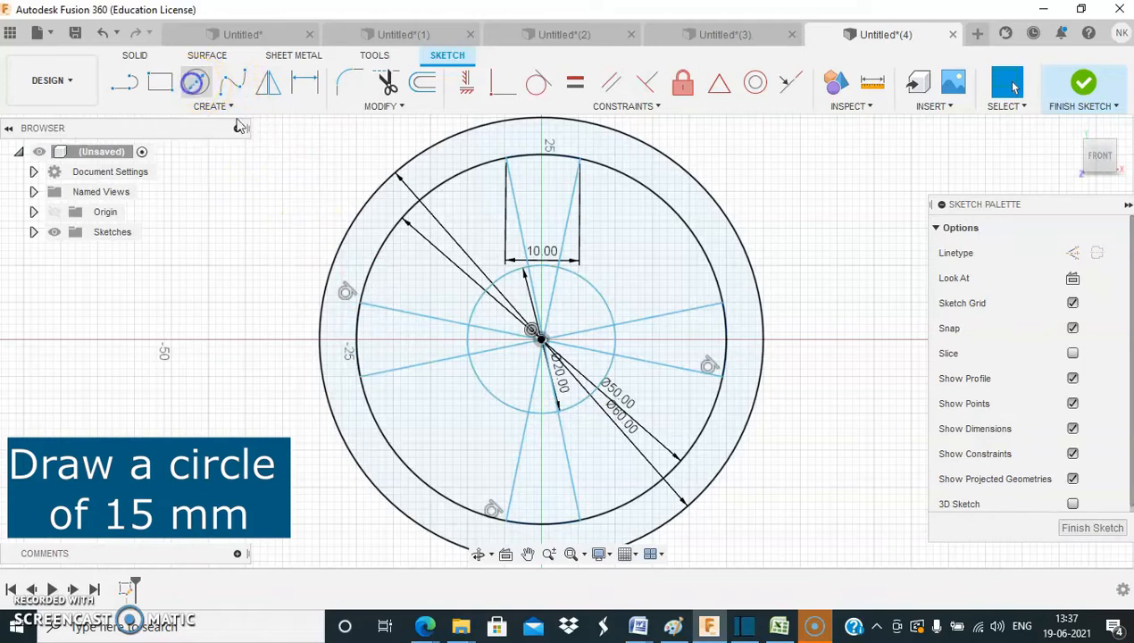
click(541, 339)
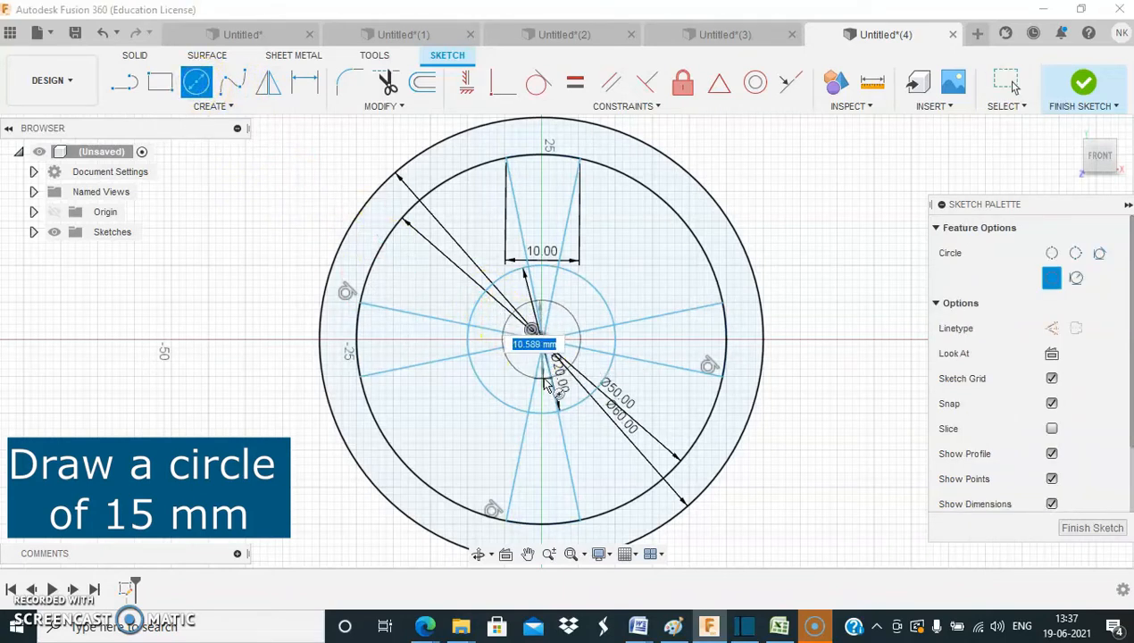
key(Tab)
key(Return)
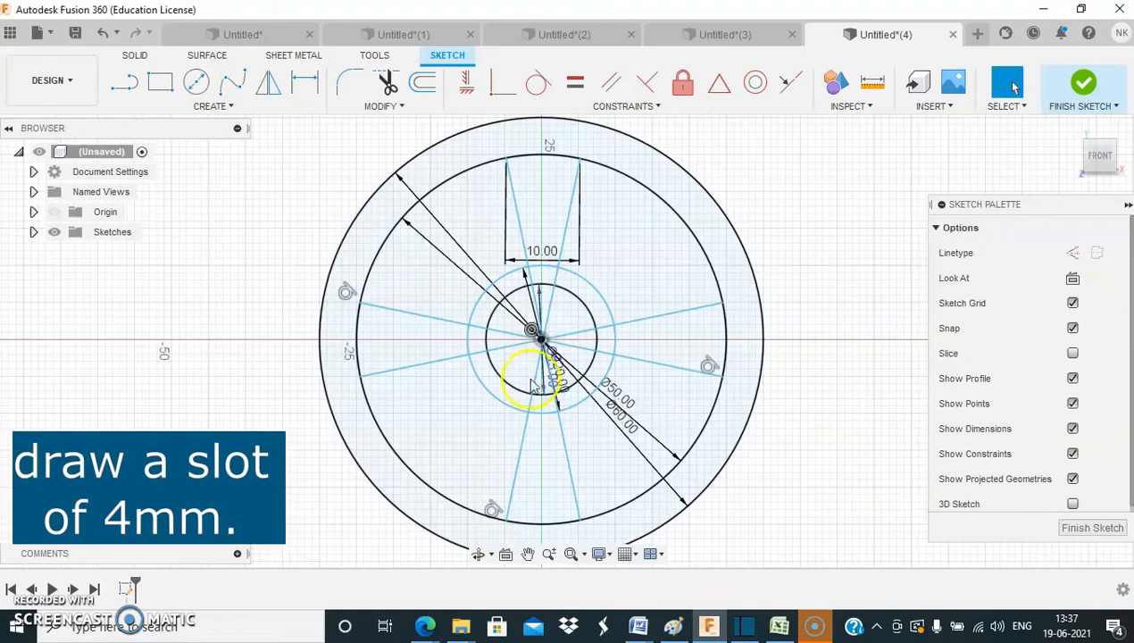
- Draw a horizontal centre point slot at the wheel's centre, with 4 mm from the centre to the end arc's centre and 4 mm width
click(217, 108)
mouse_move(162, 240)
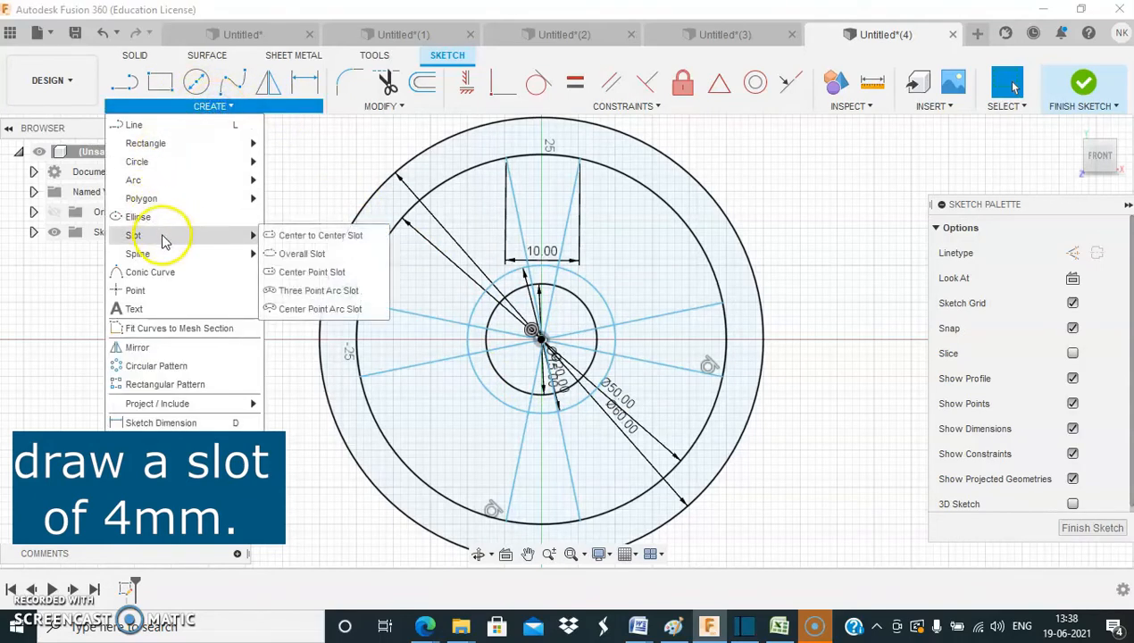
click(284, 271)
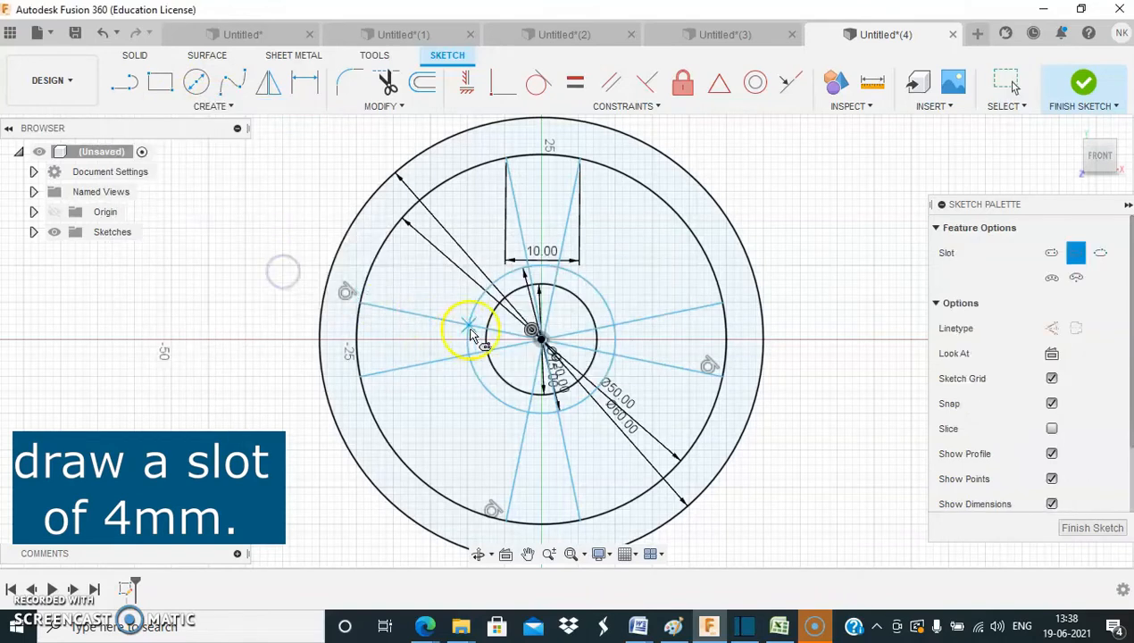
click(542, 340)
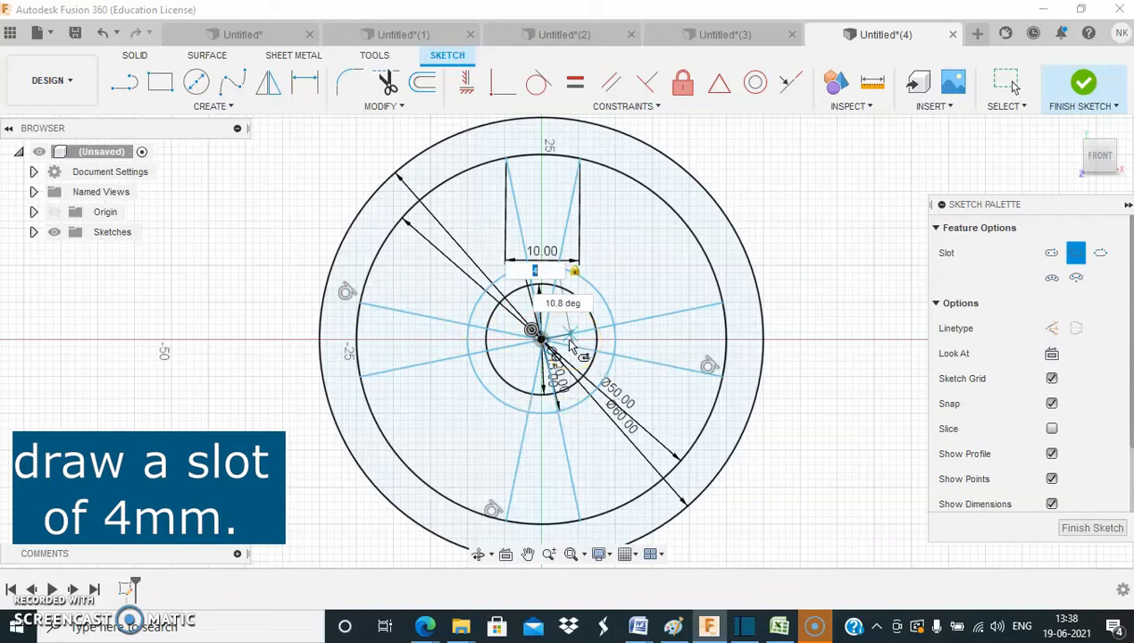
scroll(569, 345, up, 3)
click(571, 342)
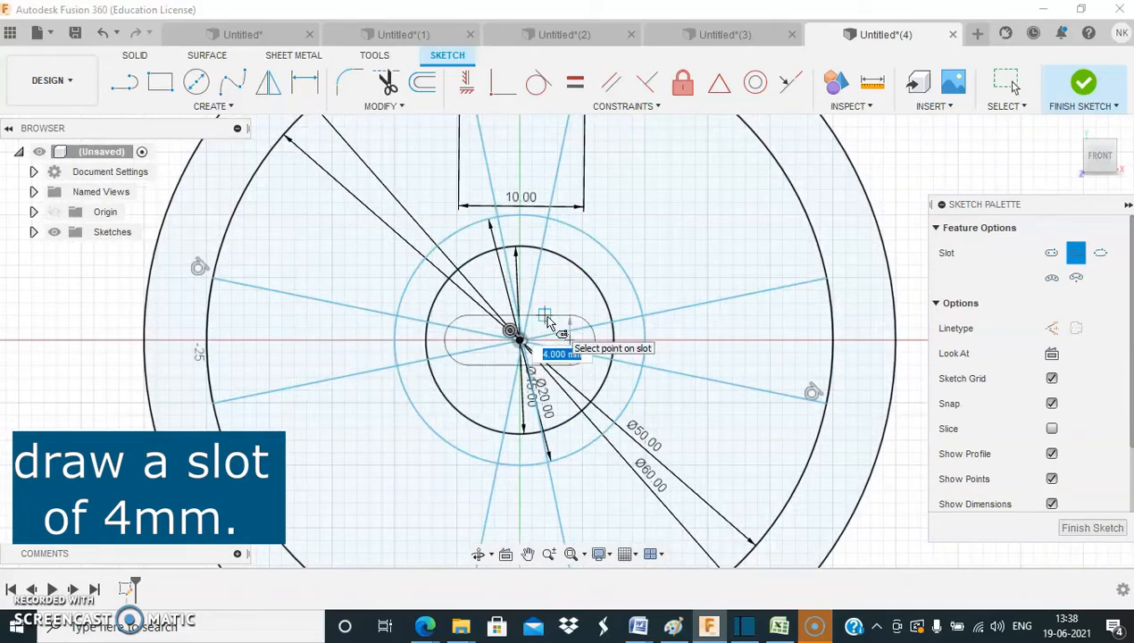
click(548, 322)
scroll(516, 259, down, 3)
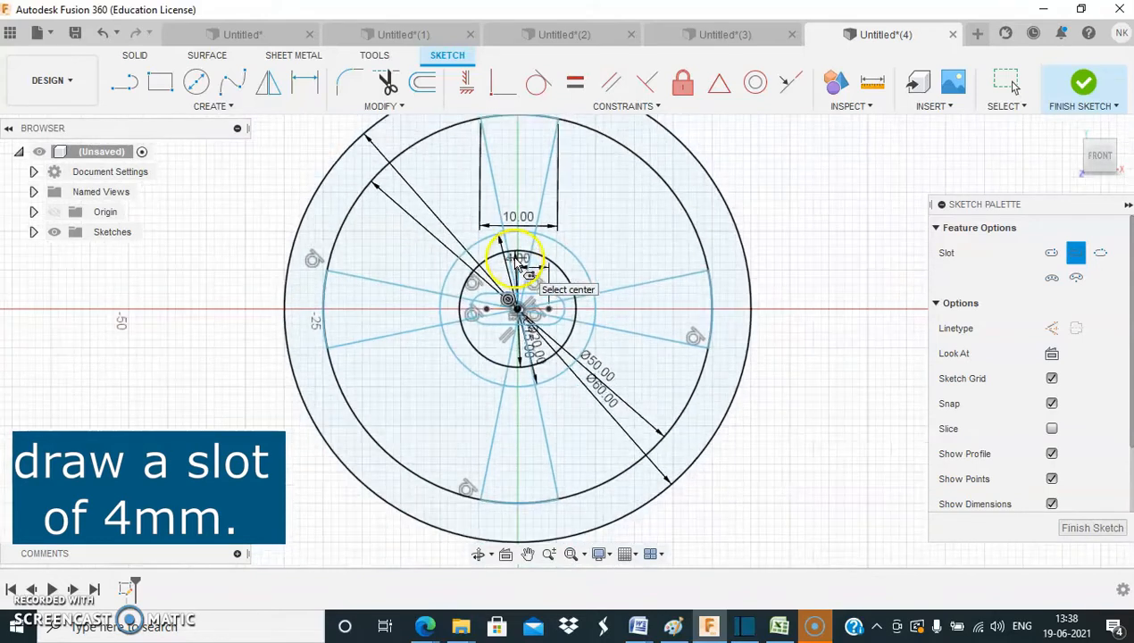
- Trim the spoke line segments that run through the hub inside the 20 mm circle
click(387, 85)
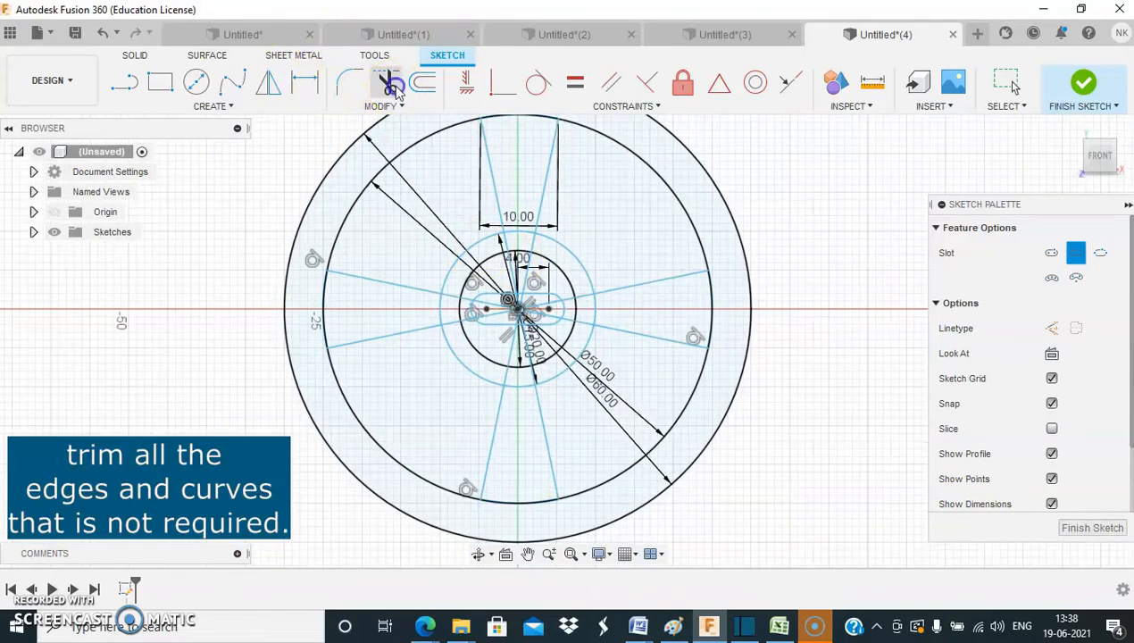
click(535, 246)
click(527, 267)
click(510, 272)
click(583, 295)
click(567, 301)
click(556, 305)
click(546, 314)
click(570, 321)
click(580, 323)
click(512, 347)
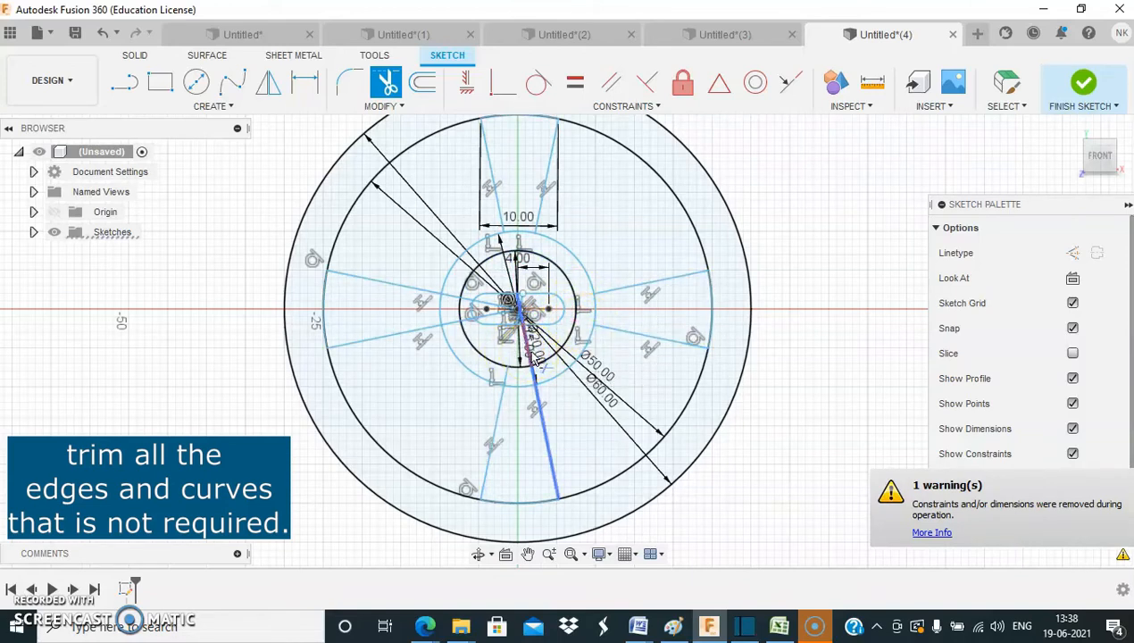
- Hide the sketch dimensions and constraints and trim the leftover spoke line segments inside the 20 mm circle and the slot
click(1072, 454)
click(1072, 424)
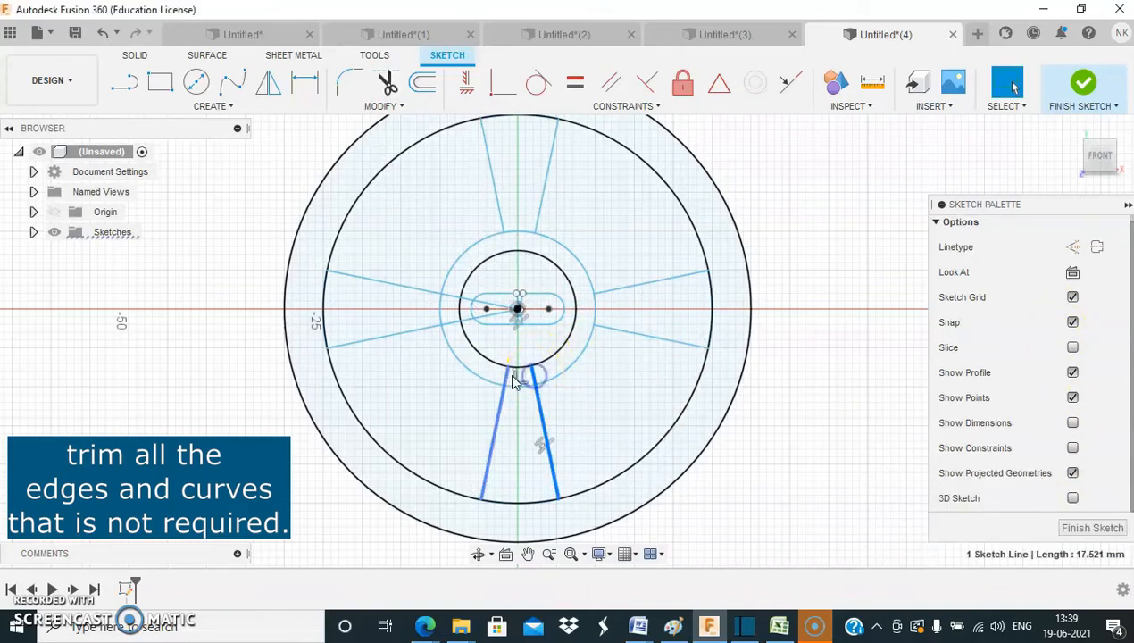
click(386, 84)
click(534, 375)
click(505, 376)
click(450, 322)
click(473, 306)
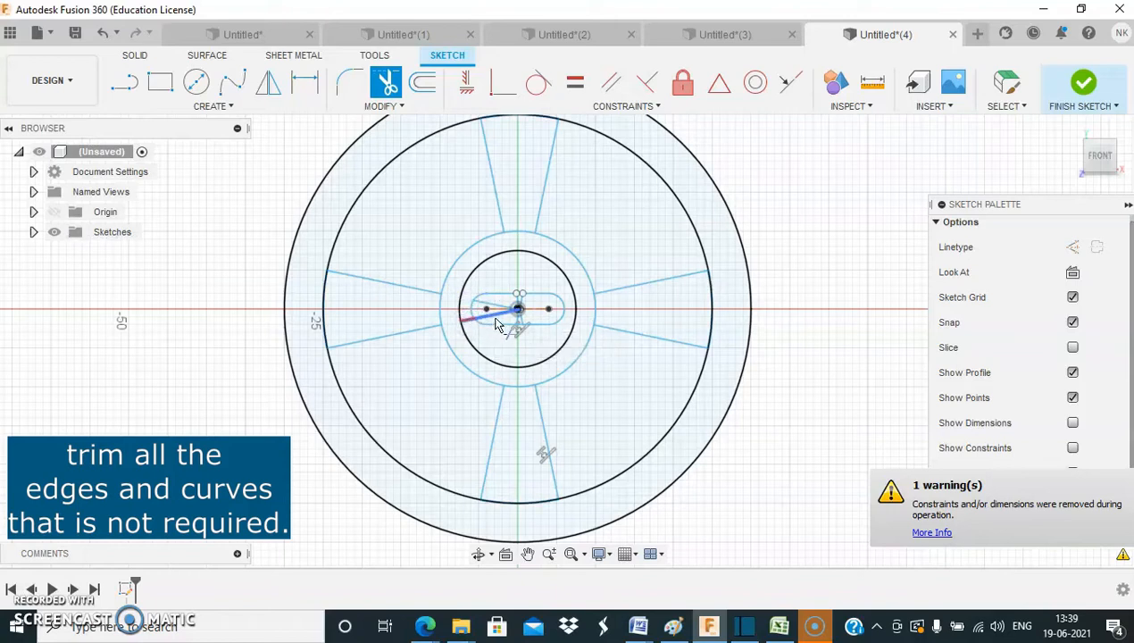
scroll(513, 307, up, 4)
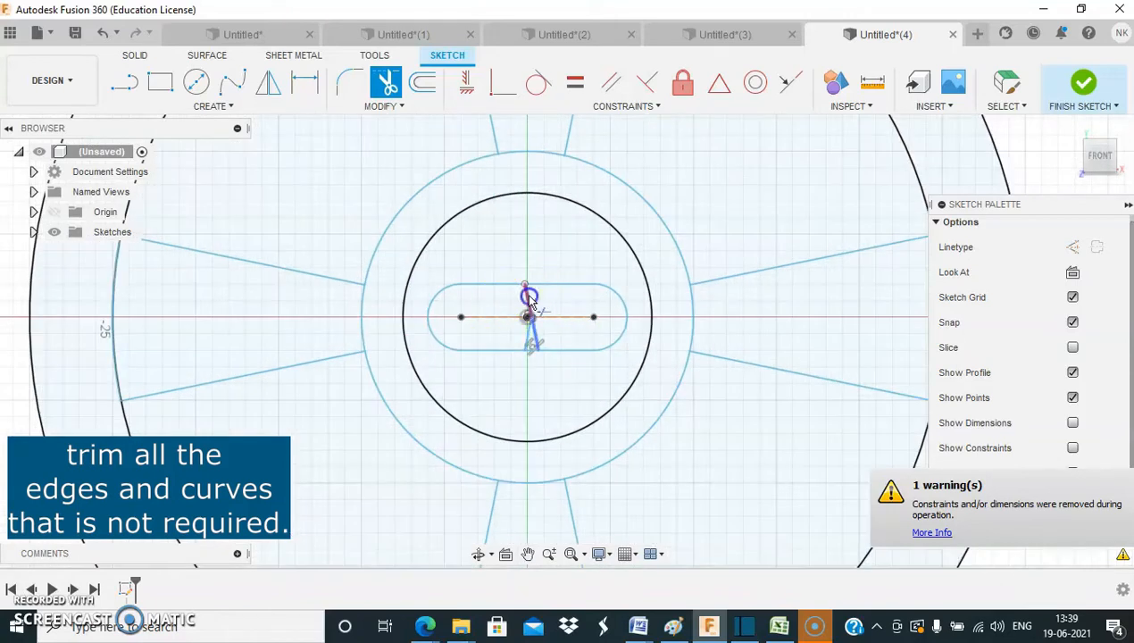
scroll(527, 342, down, 3)
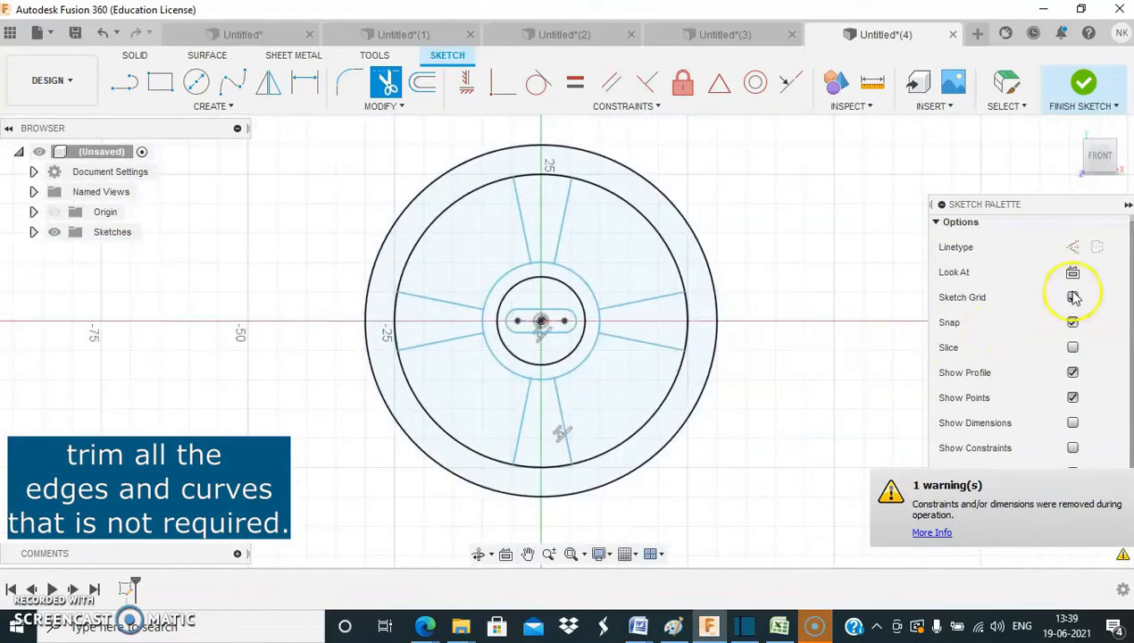
- Turn the display of sketch dimensions and constraints back on and finish the sketch
click(1073, 423)
click(1072, 447)
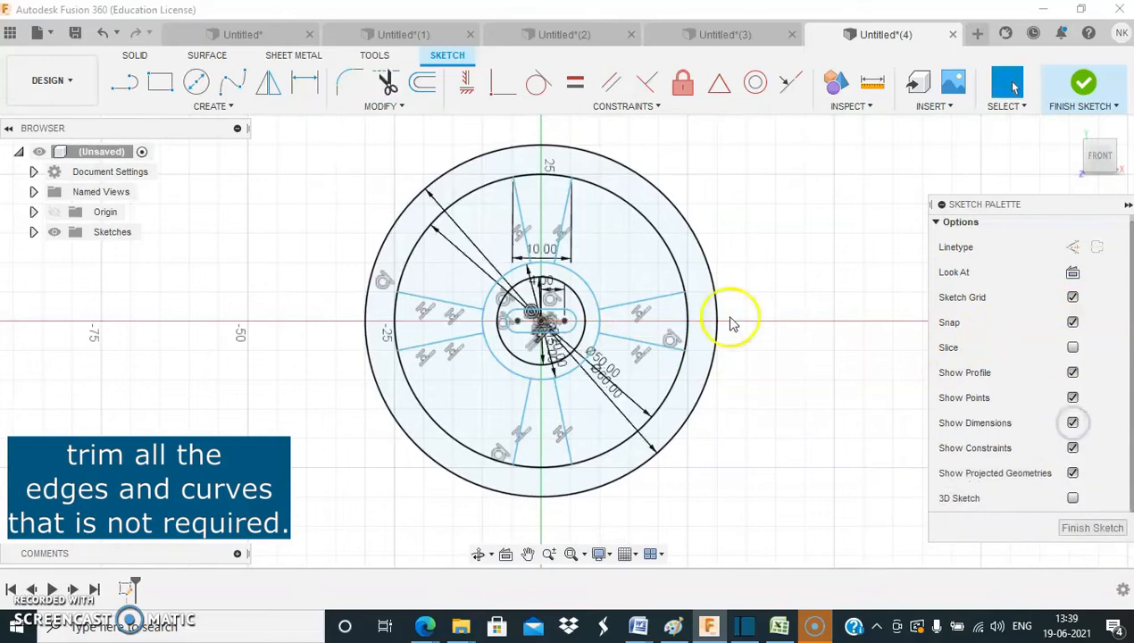
click(1083, 89)
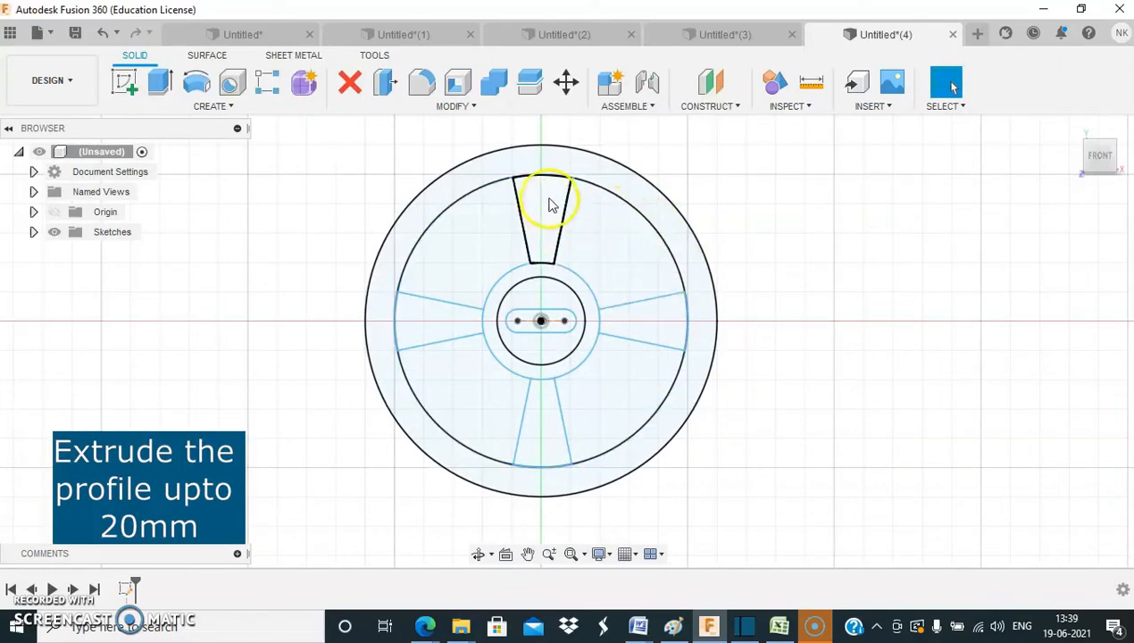
- Extrude the outer rim, the four spokes and the hub ring together by 20 mm as a new body
click(159, 83)
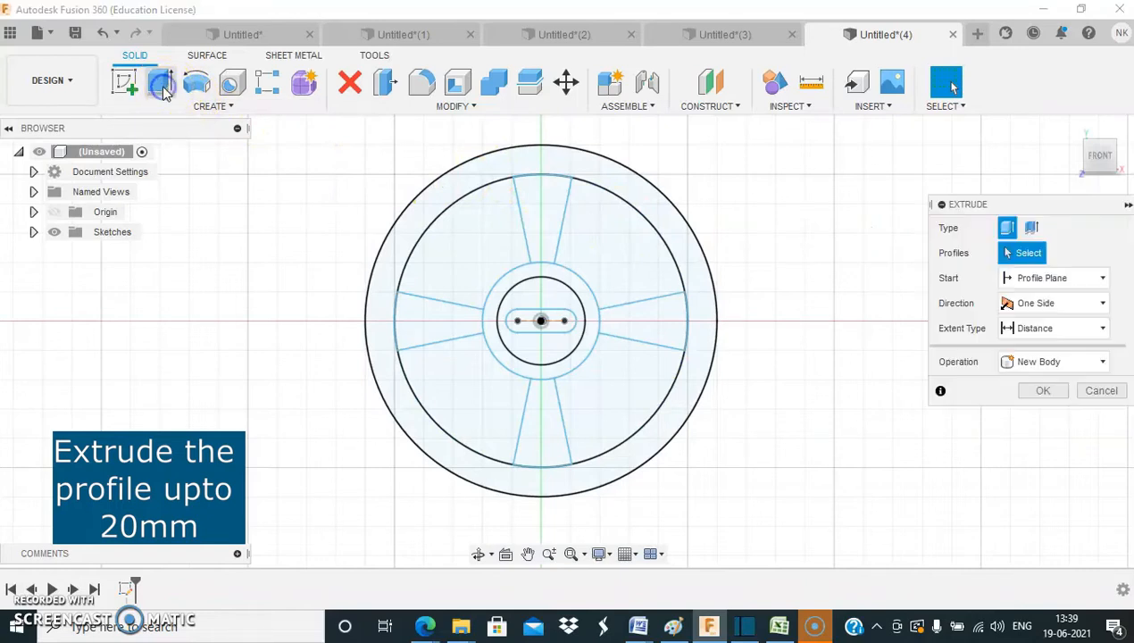
click(448, 190)
click(536, 204)
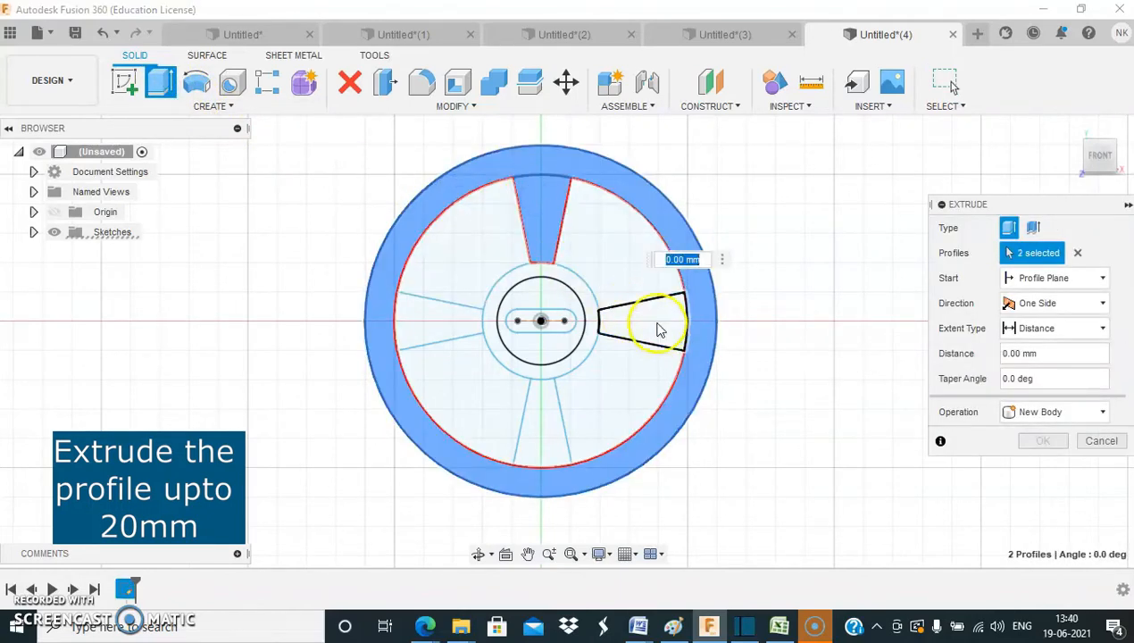
click(659, 323)
click(545, 420)
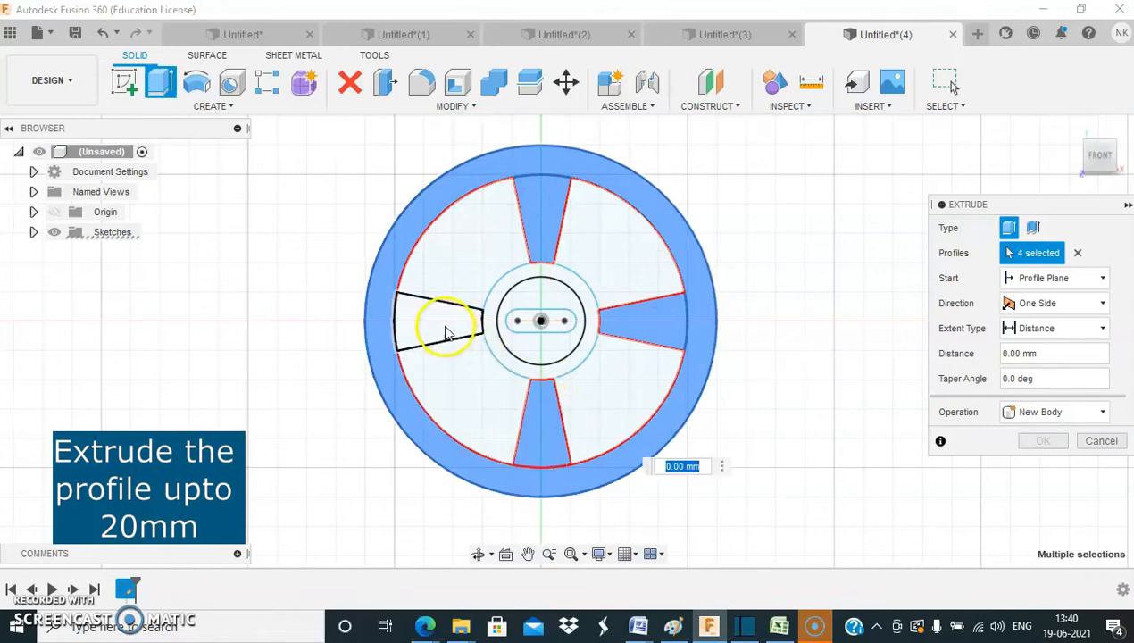
click(443, 325)
click(502, 354)
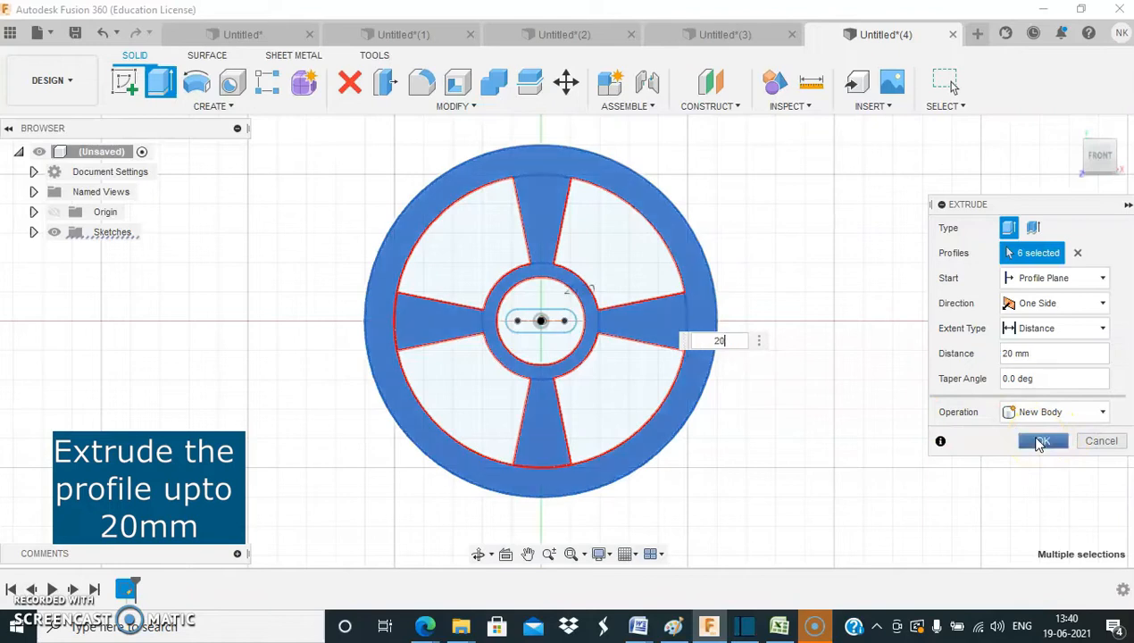
click(1041, 441)
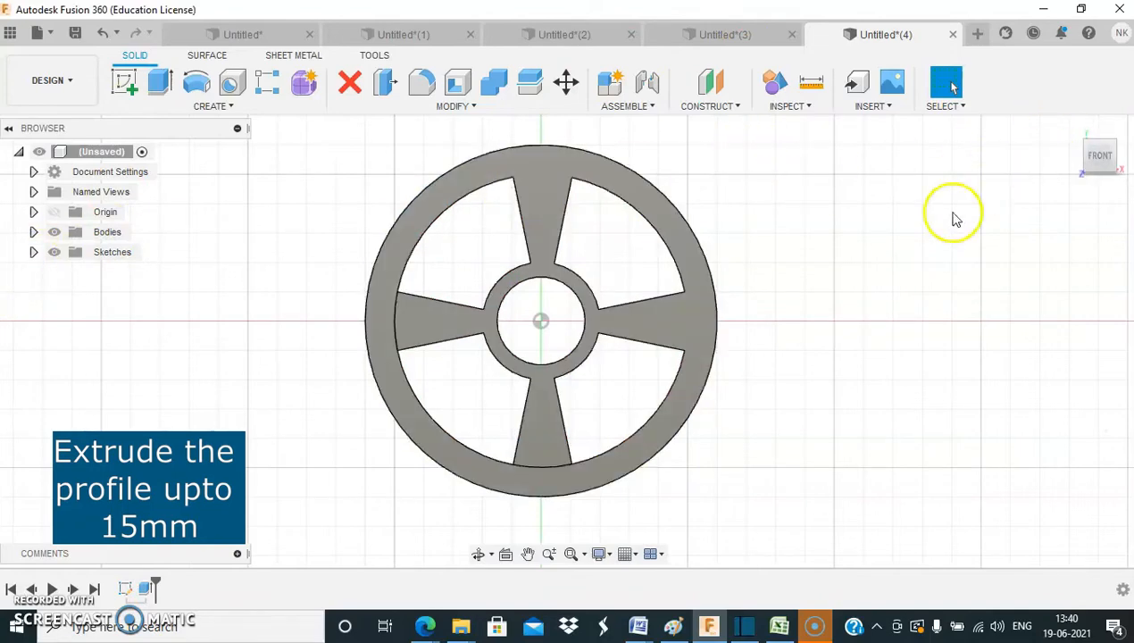
- Show Sketch1 and extrude the profile between the 15 mm circle and the slot by 15 mm as a new body
mouse_move(921, 282)
shift+middle_down()
mouse_move(884, 301)
mouse_move(943, 285)
mouse_move(928, 288)
shift+middle_up()
click(1093, 156)
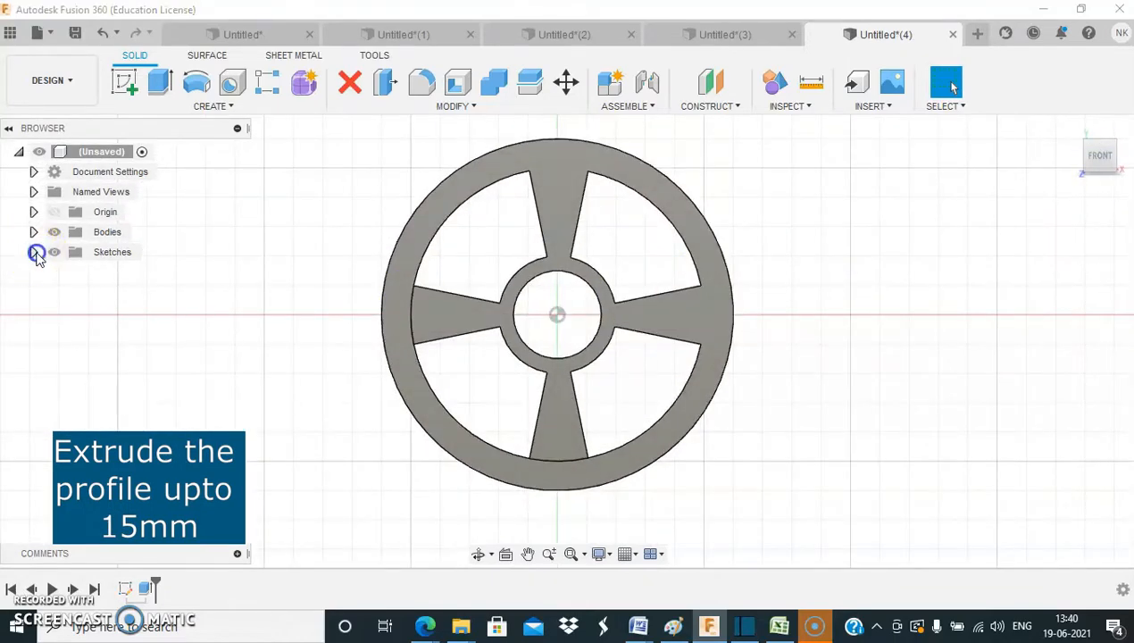
click(33, 253)
click(71, 272)
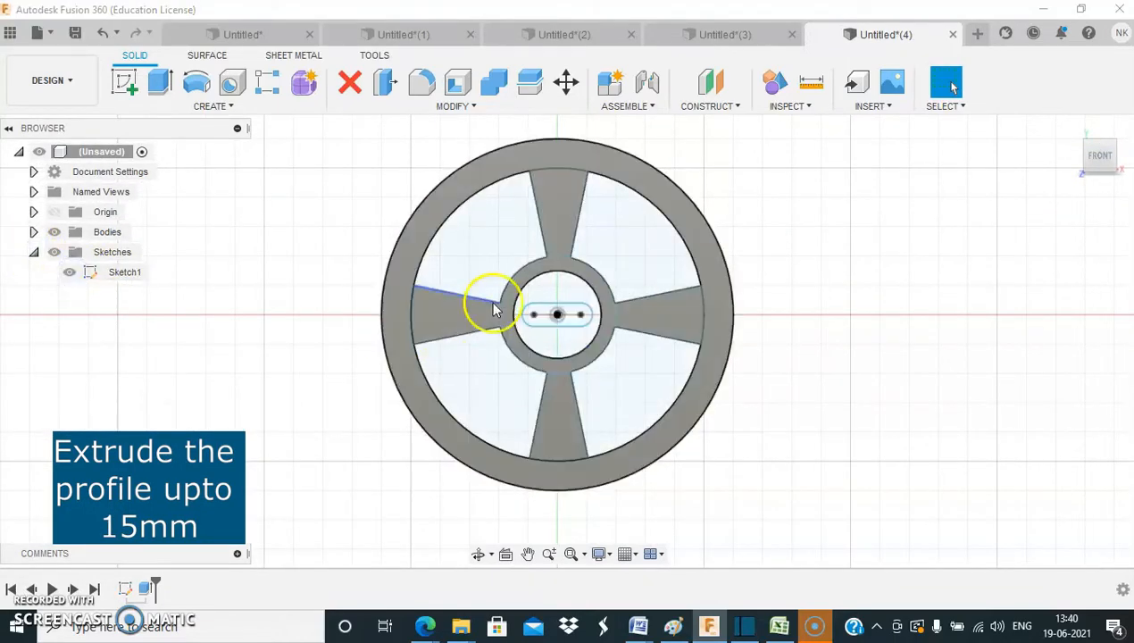
click(159, 84)
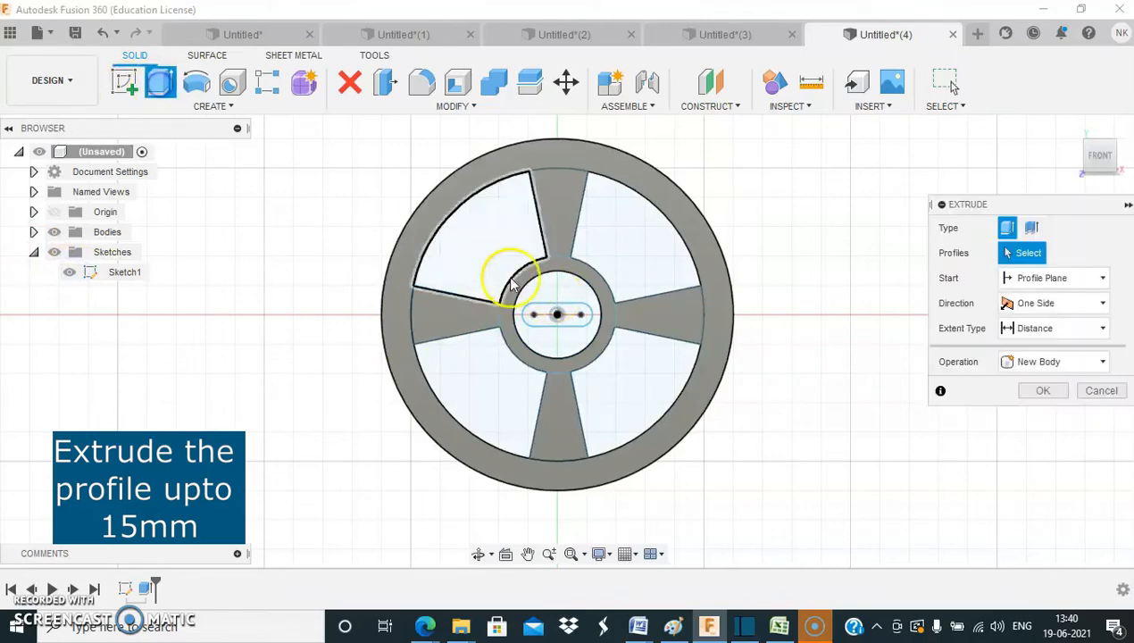
click(555, 294)
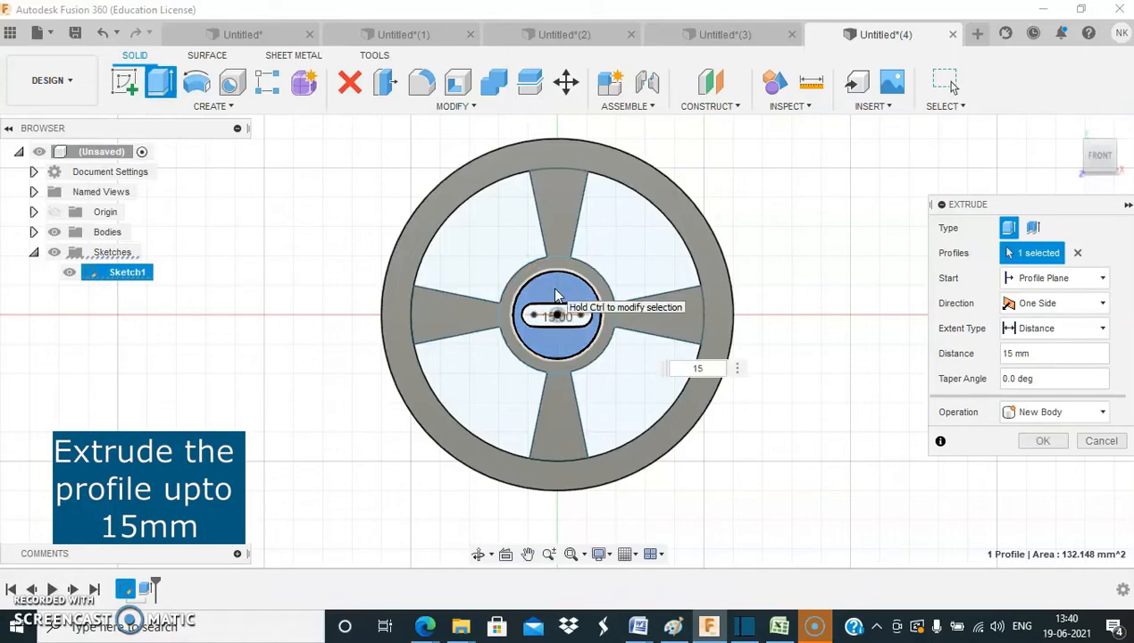
key(Return)
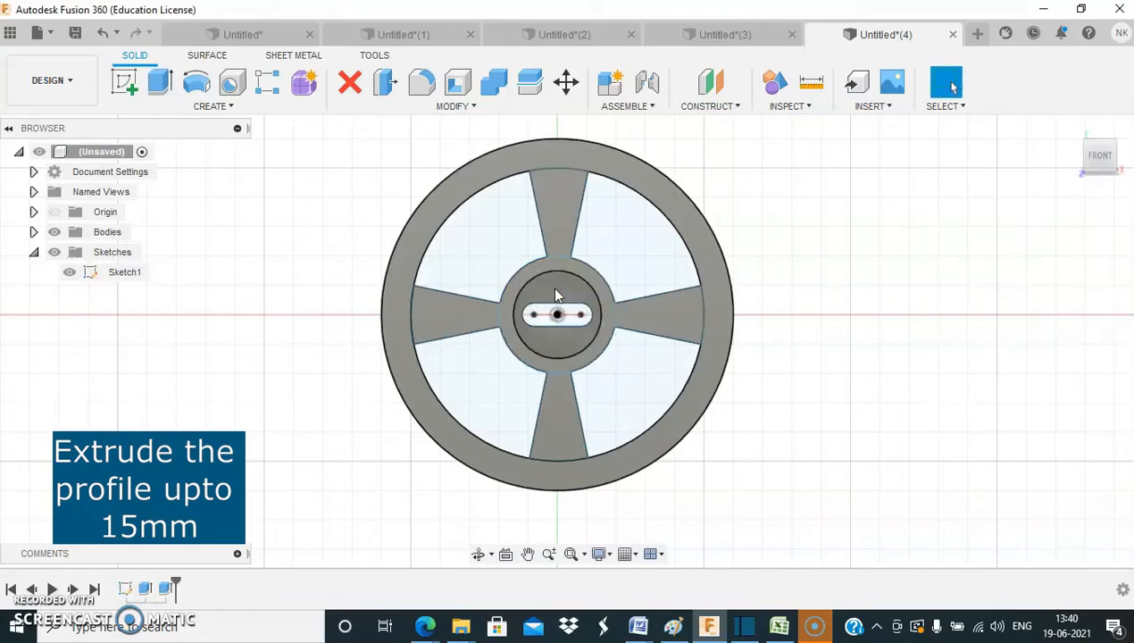
- Fillet the front outer edge of the wheel rim with a 3 mm radius
shift+middle_drag(831, 346, 714, 371)
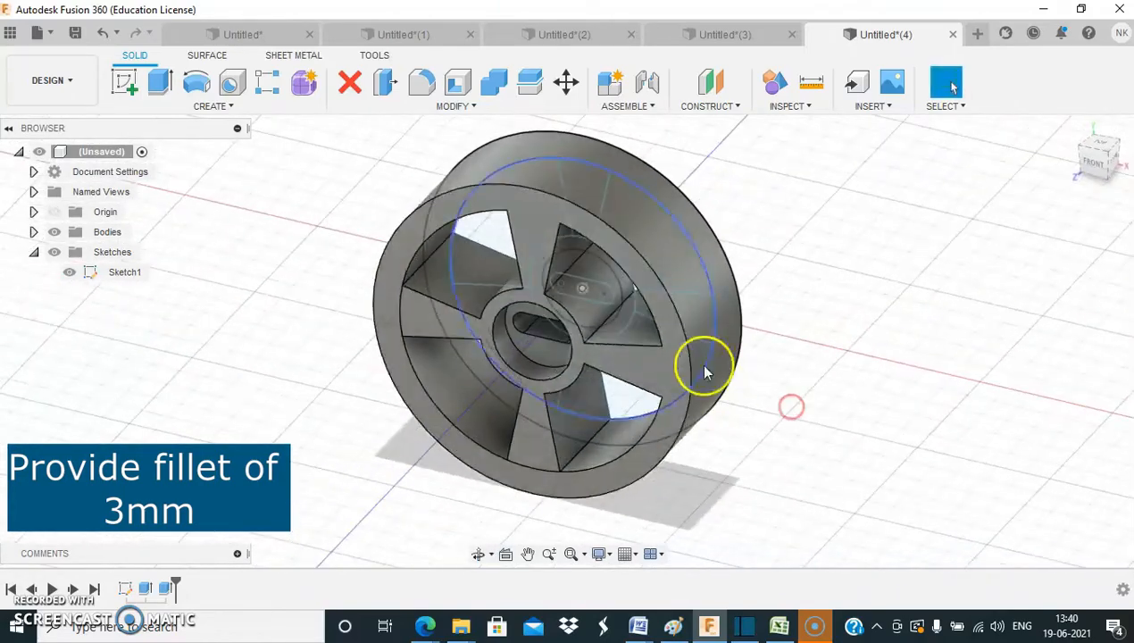
click(520, 187)
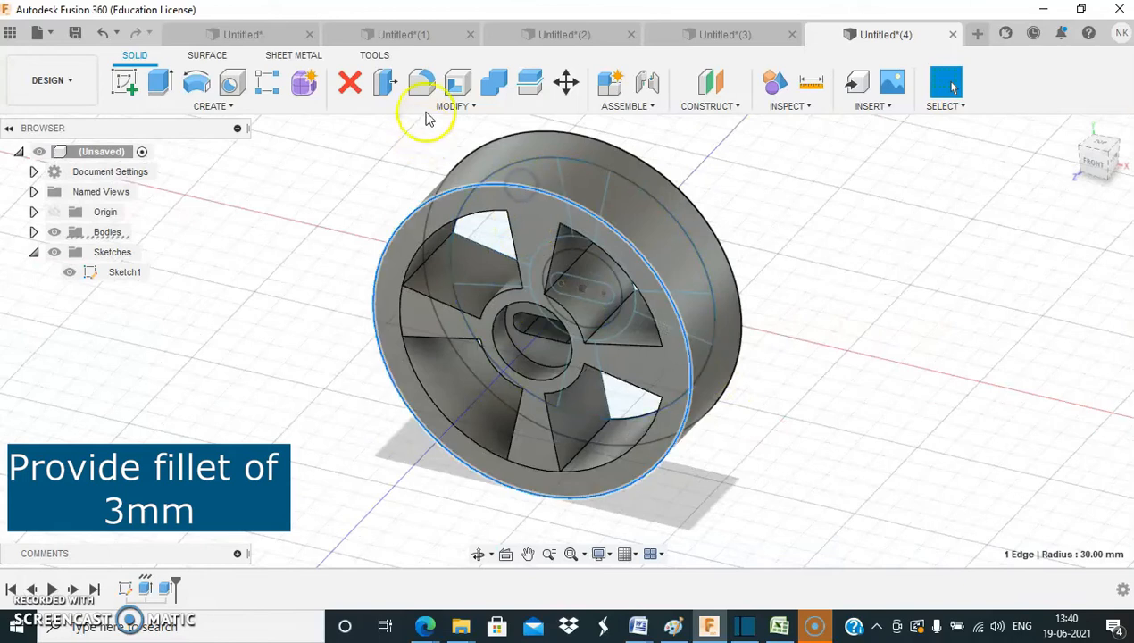
click(421, 82)
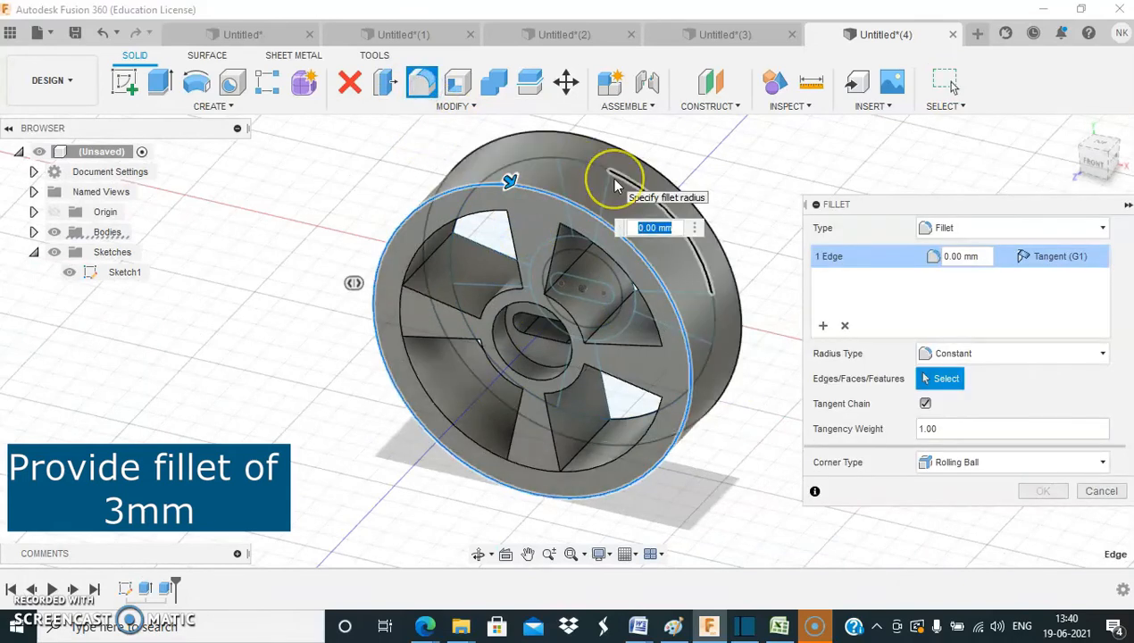
text(3)
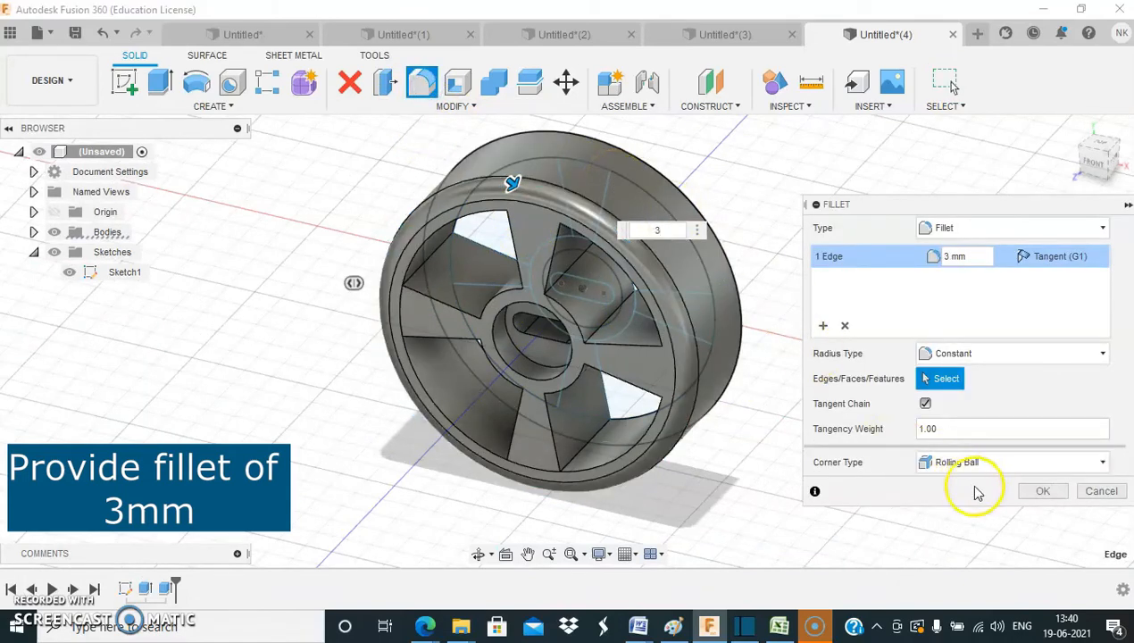
click(1042, 491)
shift+middle_drag(944, 379, 797, 405)
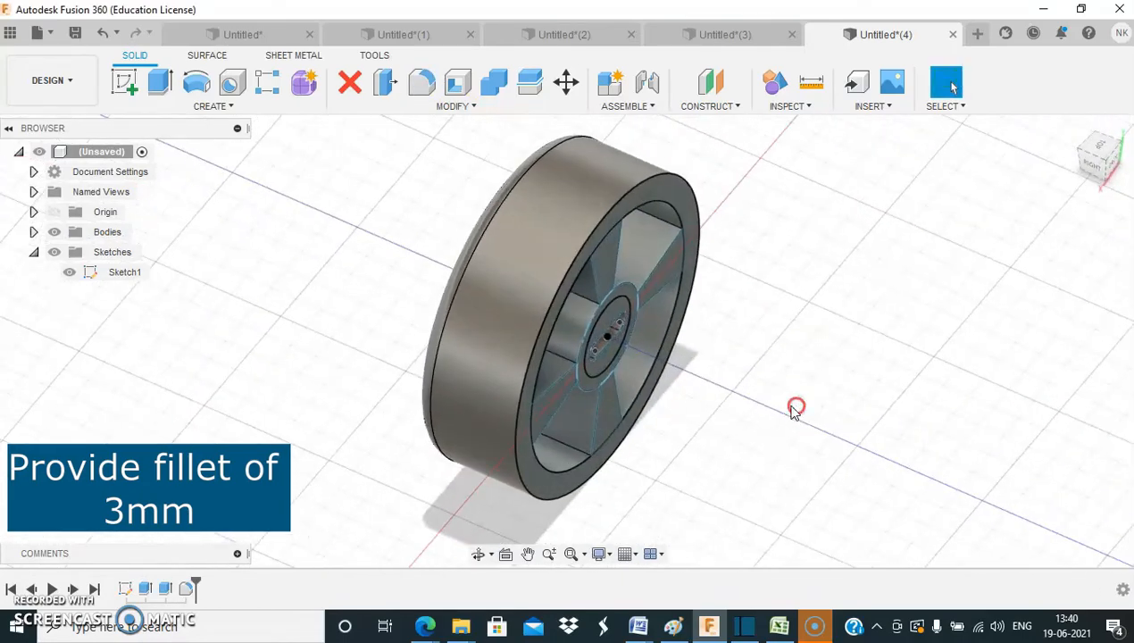
- Fillet the back outer edge of the wheel rim with a 3 mm radius
click(580, 270)
click(576, 266)
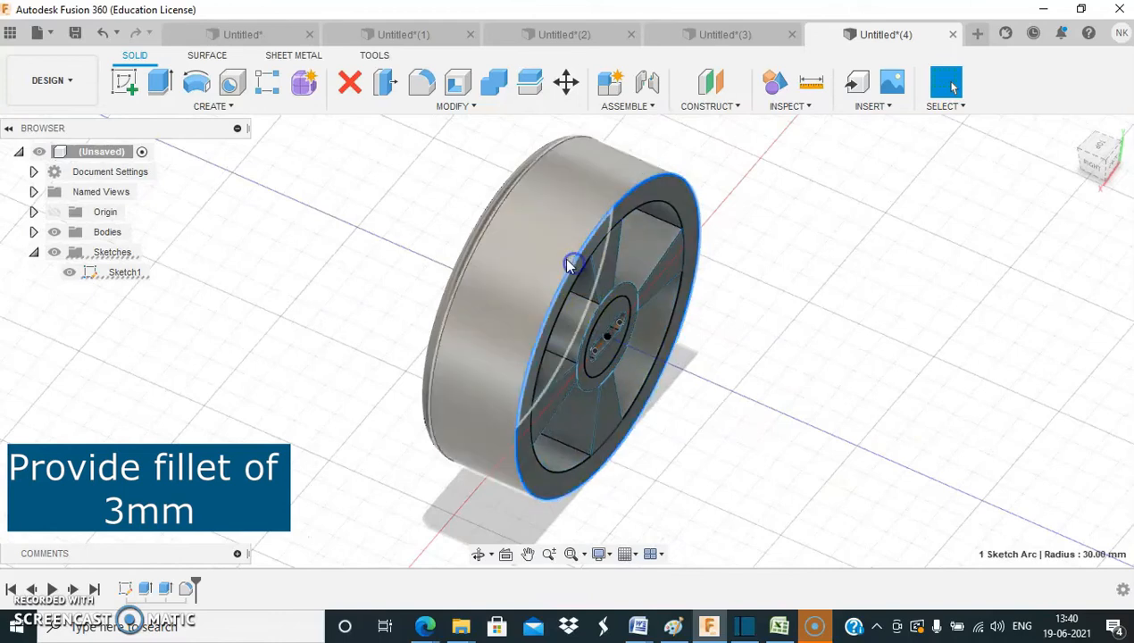
click(422, 84)
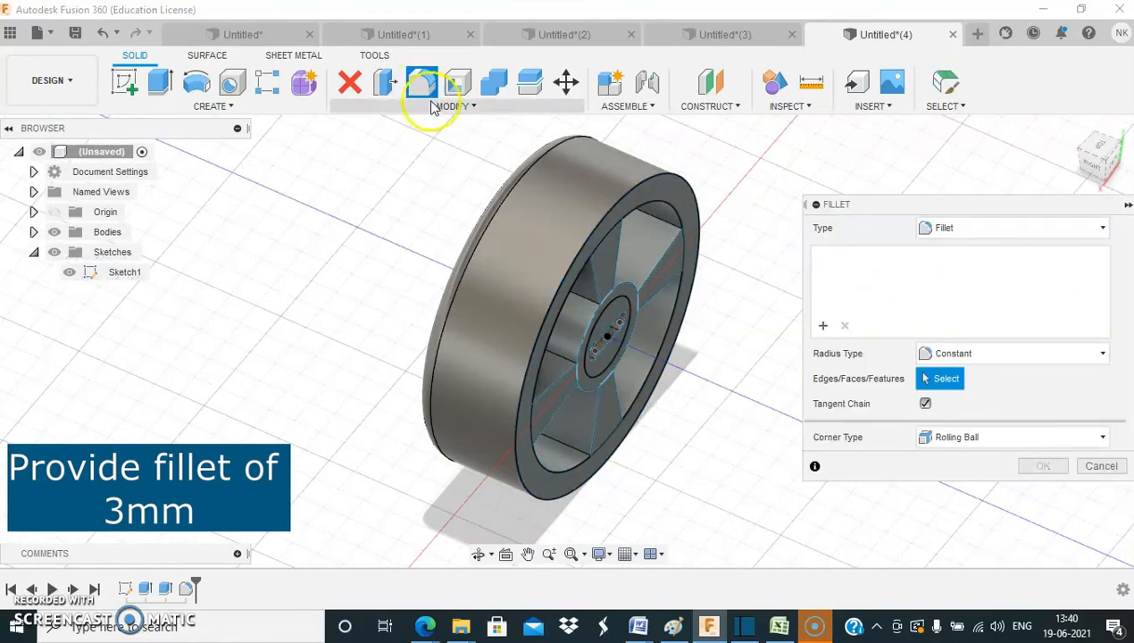
click(600, 222)
text(3)
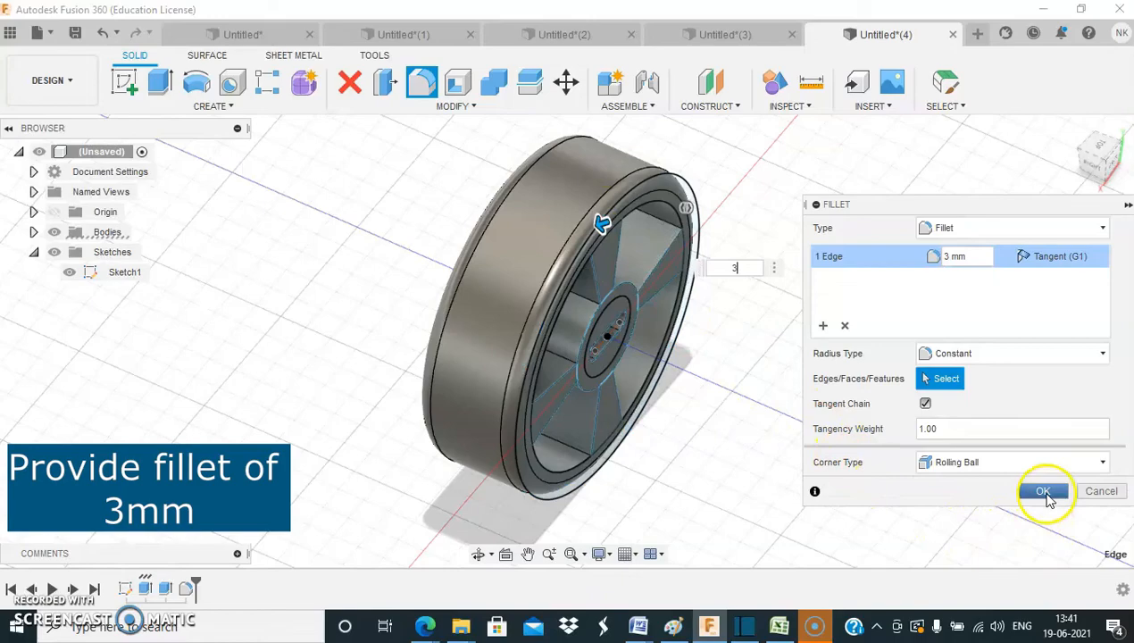
click(1045, 492)
- Construct a plane offset 3 mm from the Sketch1 profile on the back of the wheel, towards its front
shift+middle_drag(375, 361, 505, 353)
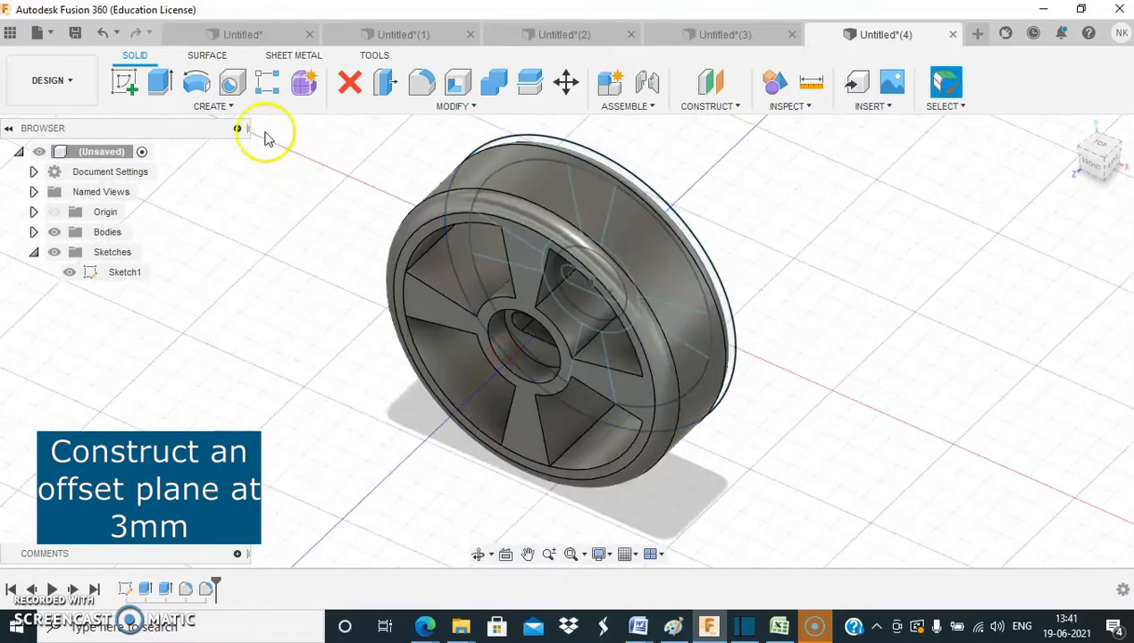
click(731, 107)
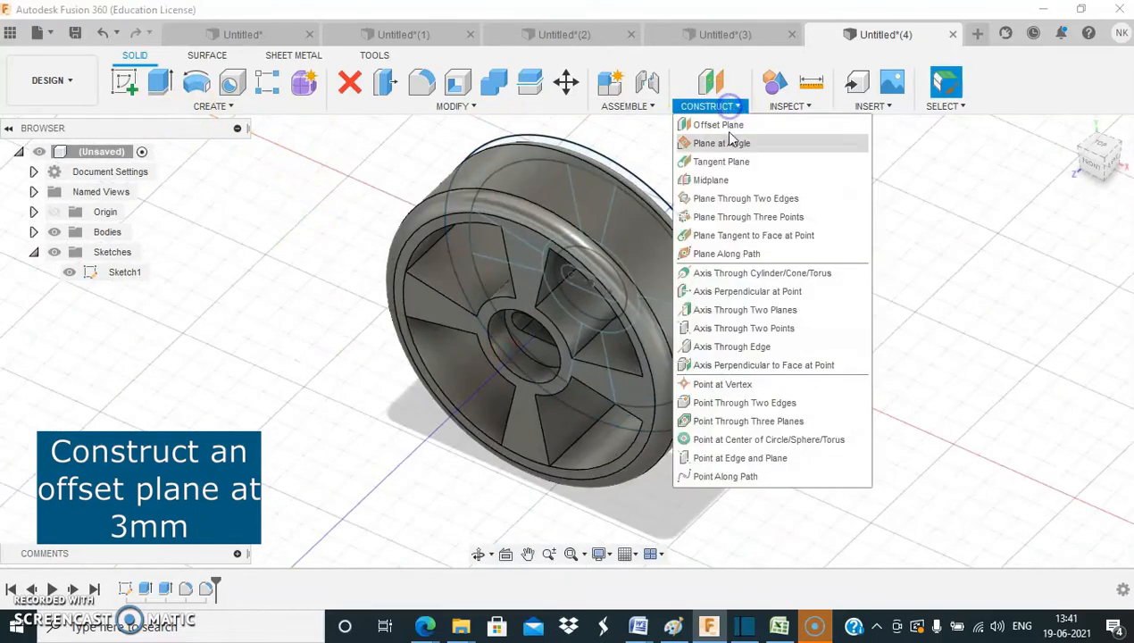
click(734, 130)
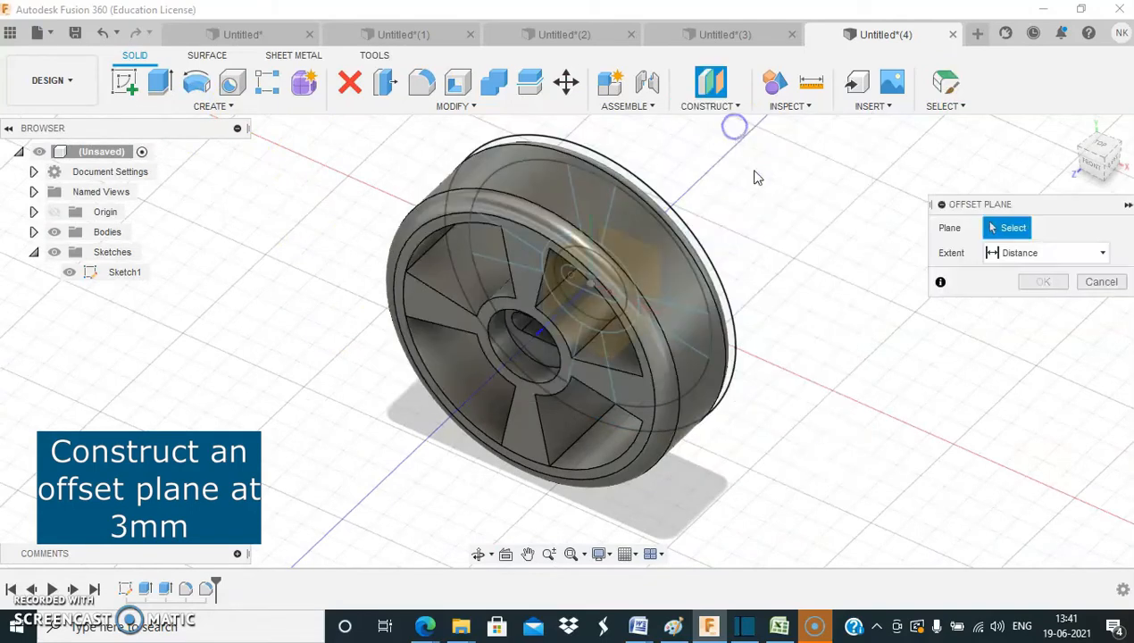
shift+middle_drag(764, 247, 633, 258)
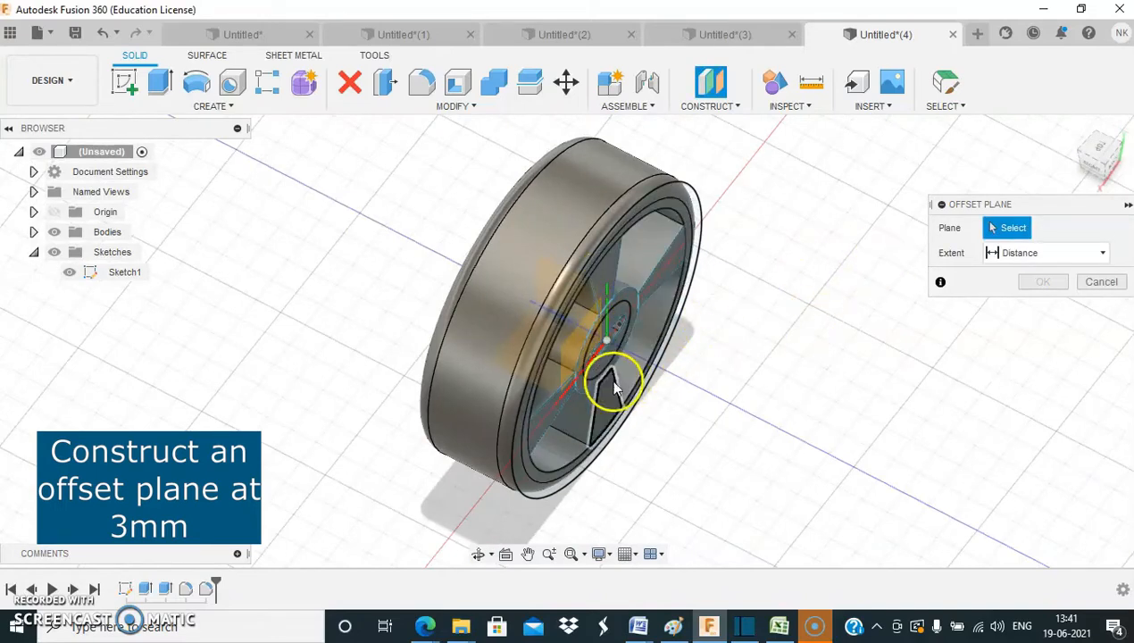
click(563, 407)
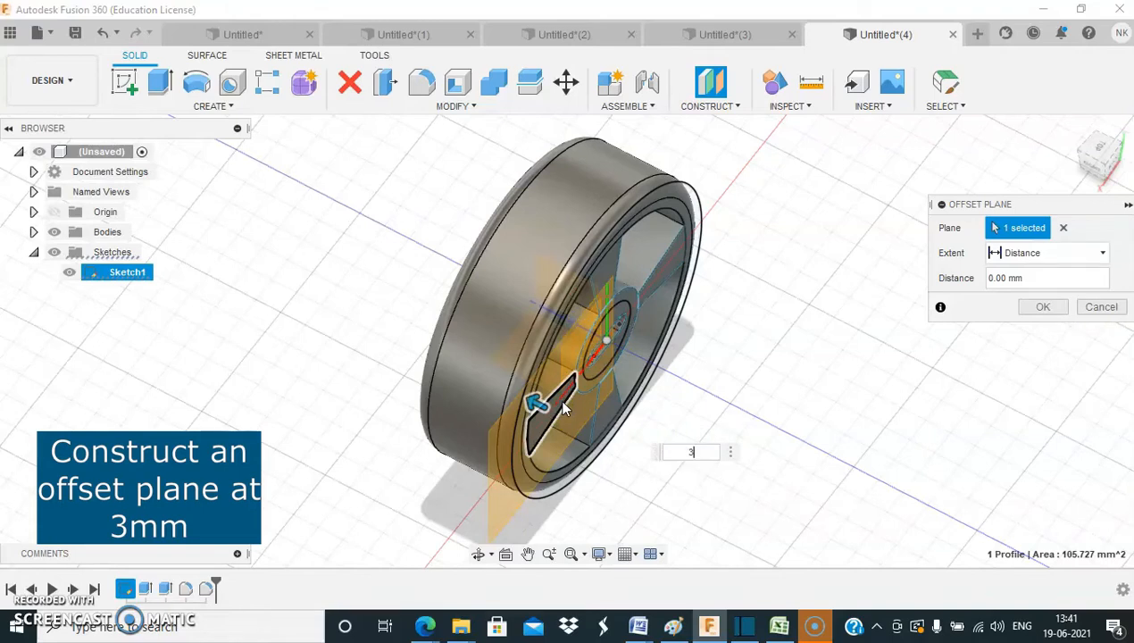
key(Return)
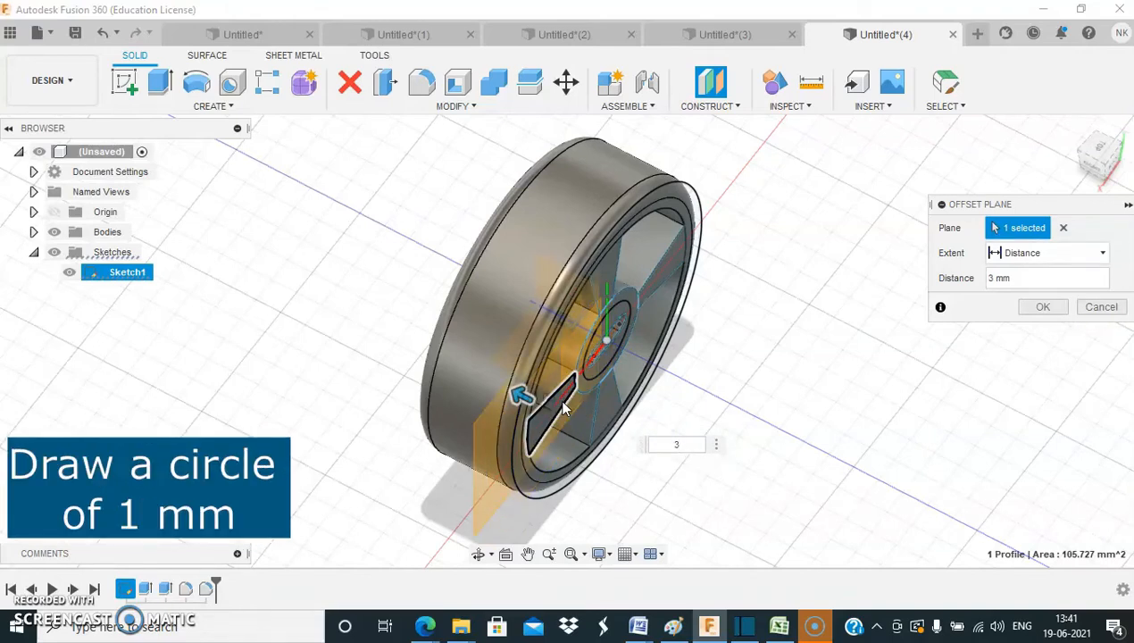
click(1051, 310)
- Sketch a 1 mm diameter circle on the offset plane, centred on the rim's outer edge above the upper spoke, and finish the sketch
shift+middle_drag(879, 359, 536, 295)
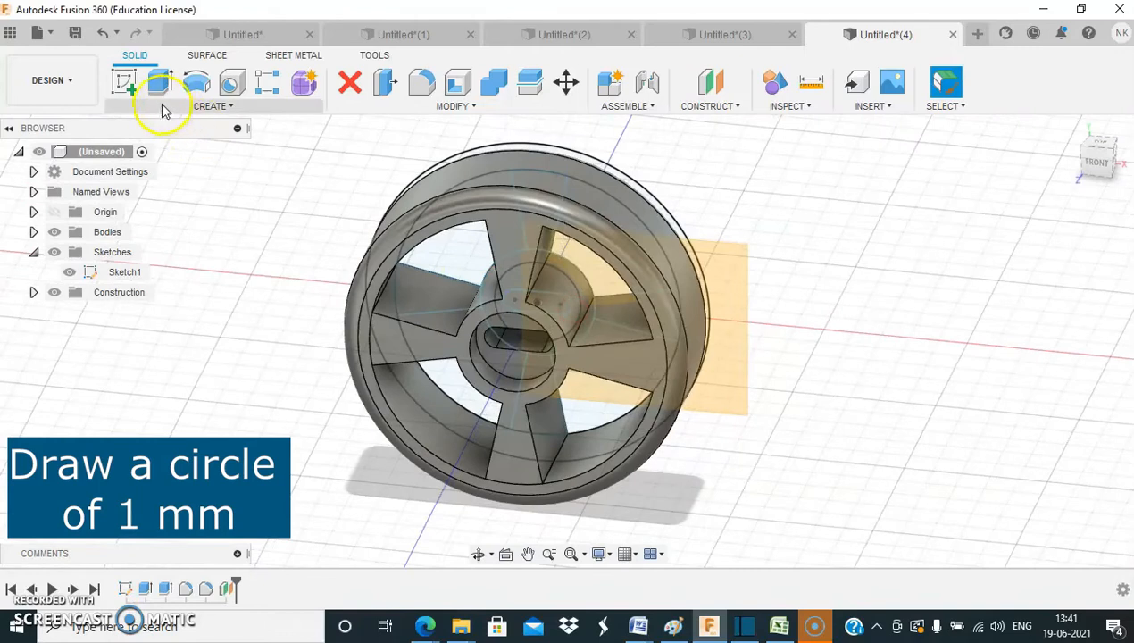
click(134, 92)
click(725, 287)
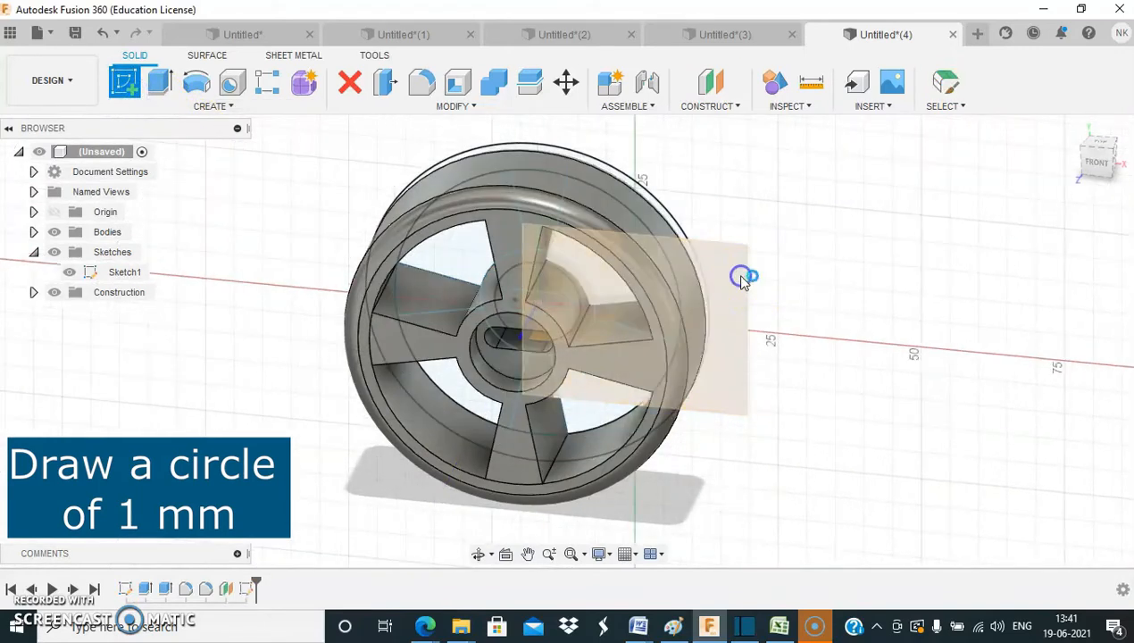
click(194, 81)
scroll(625, 248, up, 4)
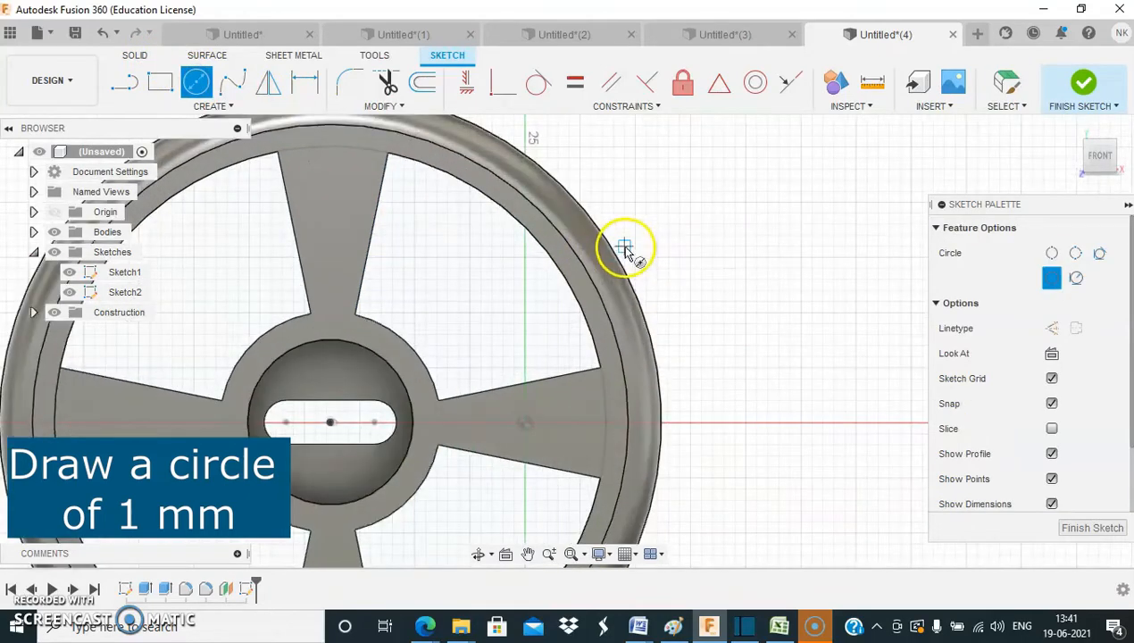
scroll(625, 249, up, 2)
scroll(625, 253, down, 4)
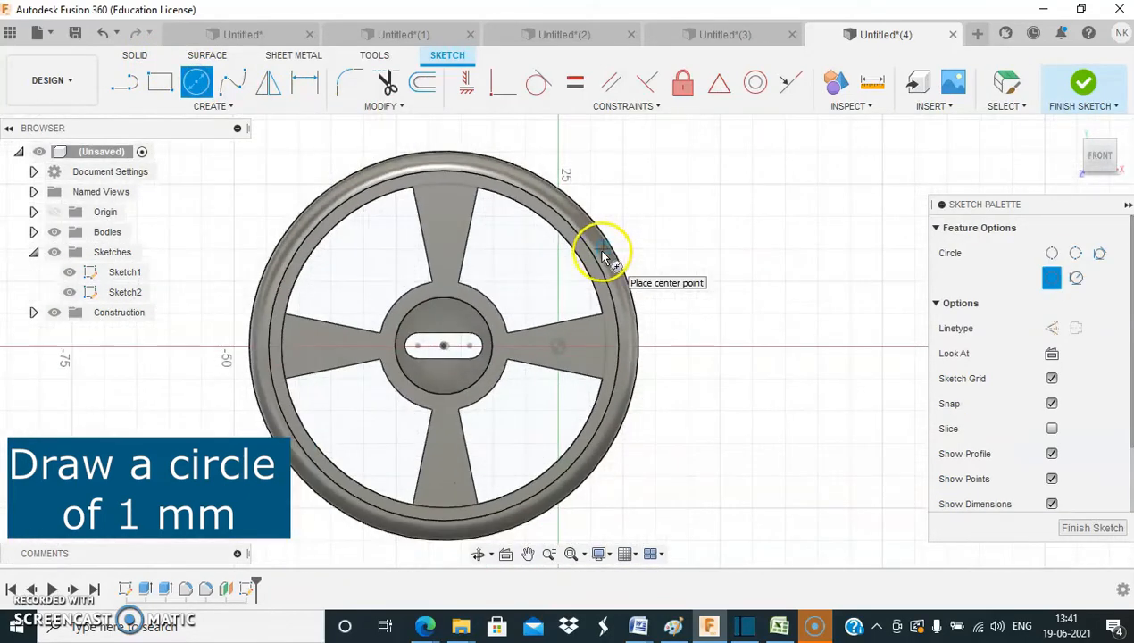
scroll(453, 168, up, 3)
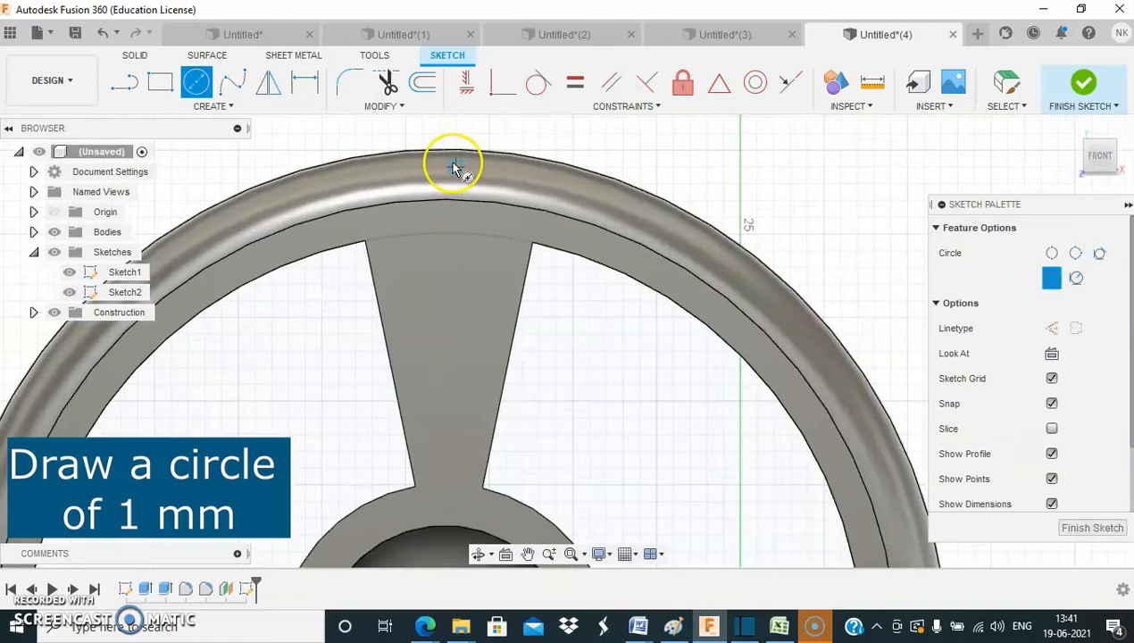
click(455, 147)
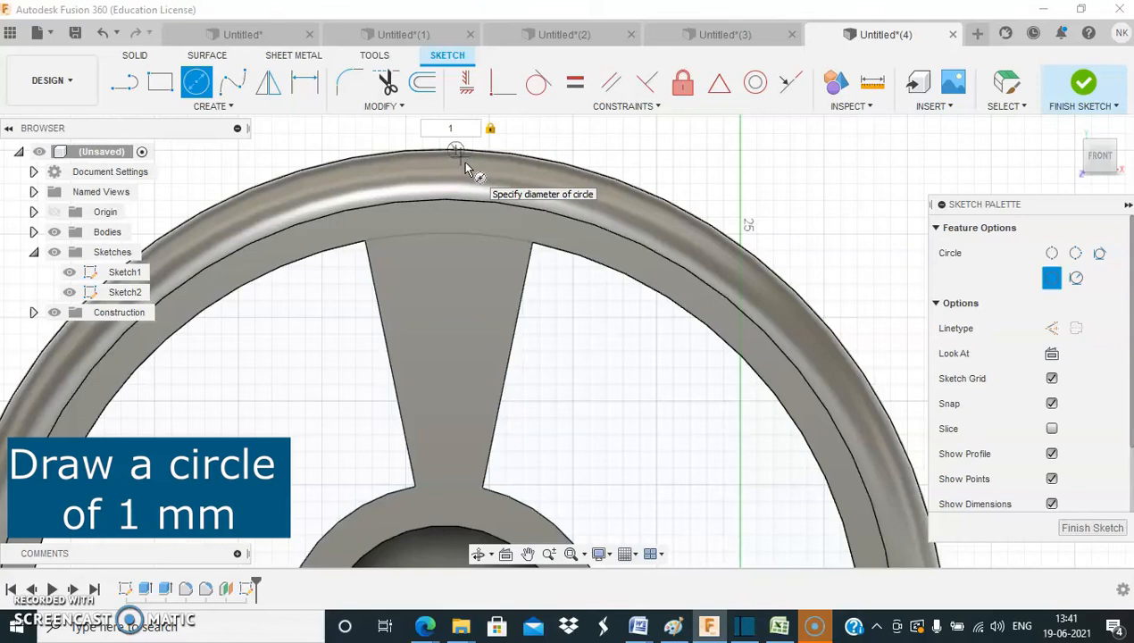
text(1)
key(Return)
key(Escape)
click(458, 145)
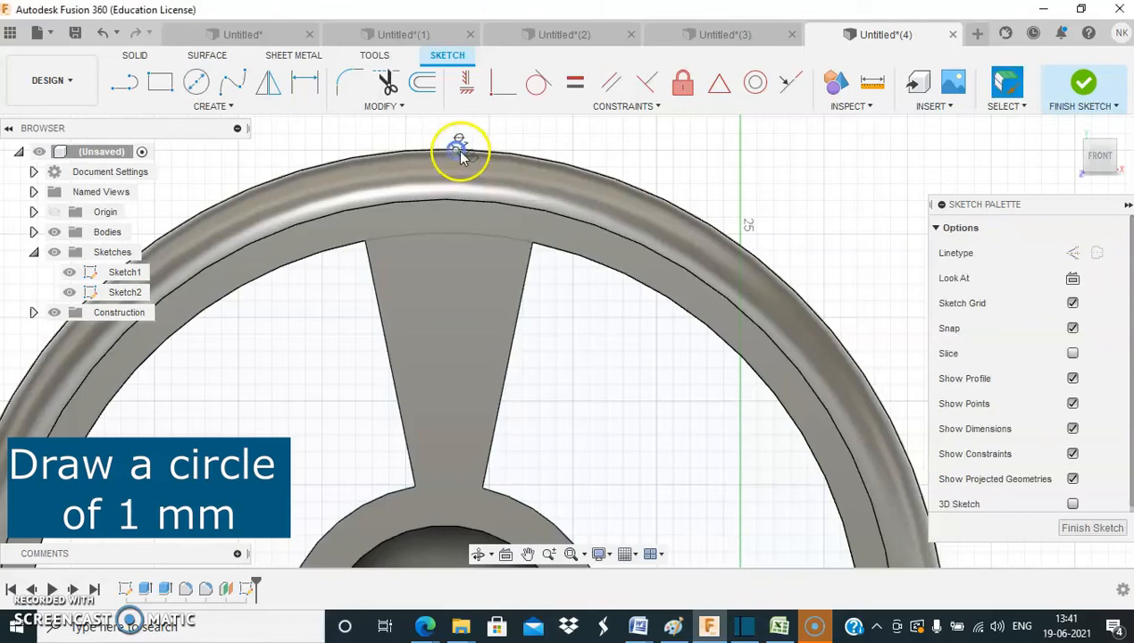
click(1083, 82)
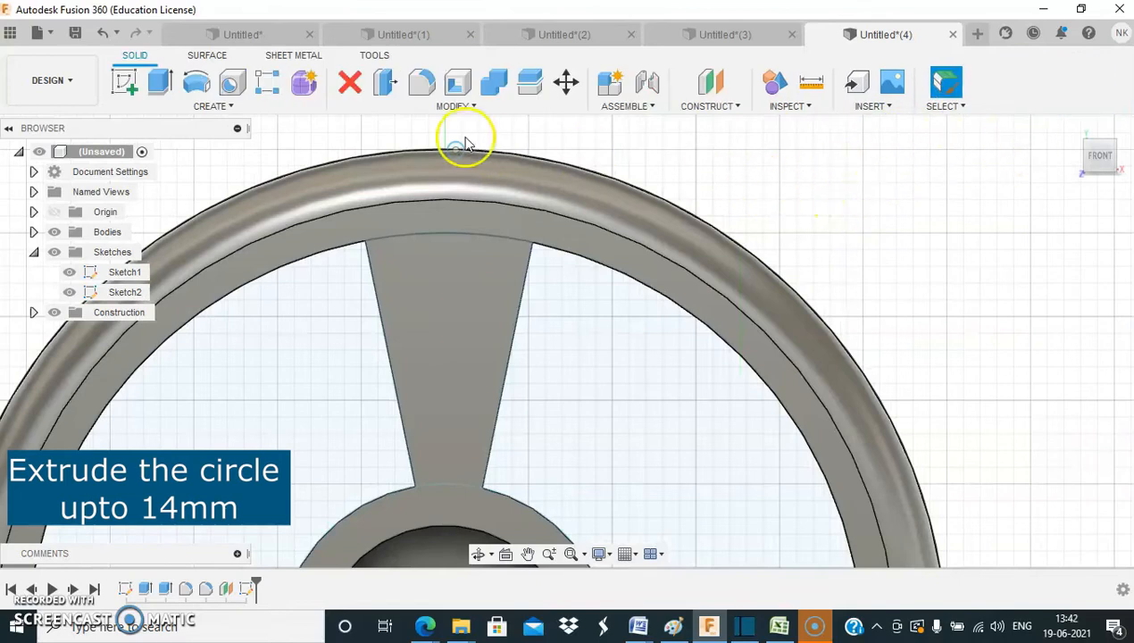
- Extrude the 1 mm circle by 14 mm across the rim's width with the Join operation
click(457, 153)
click(159, 82)
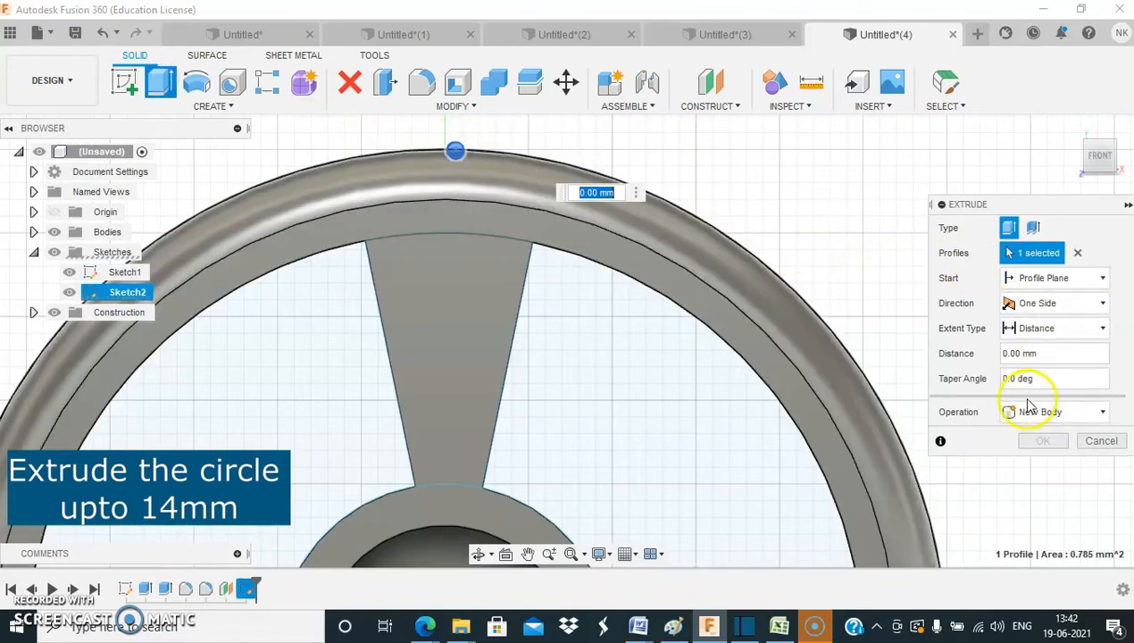
shift+middle_drag(873, 252, 833, 261)
scroll(833, 266, down, 1)
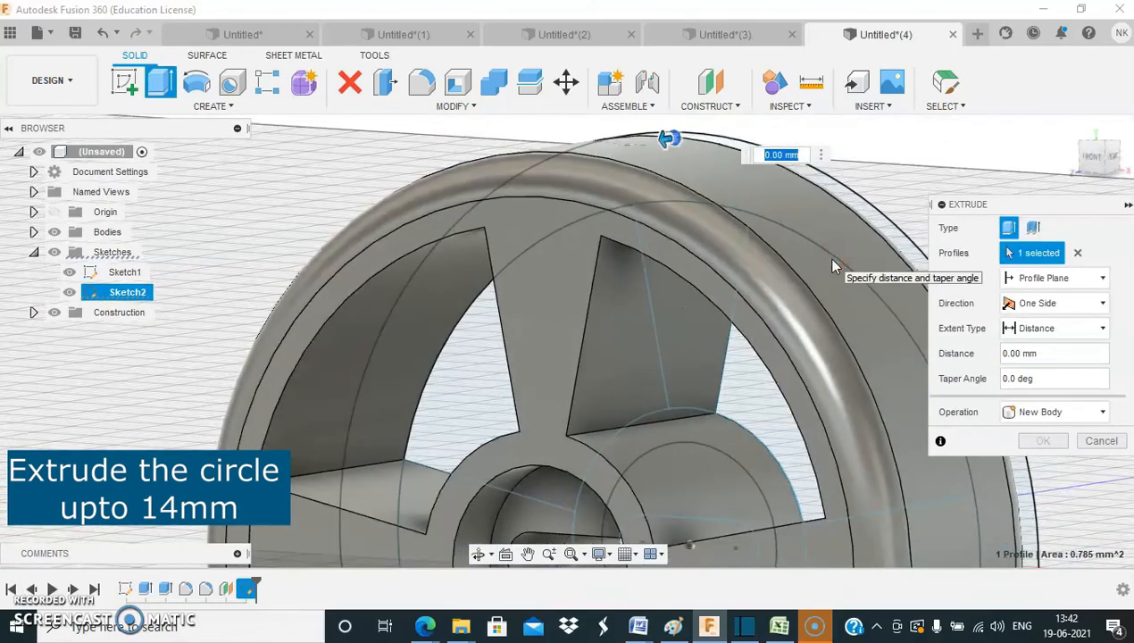
text(14)
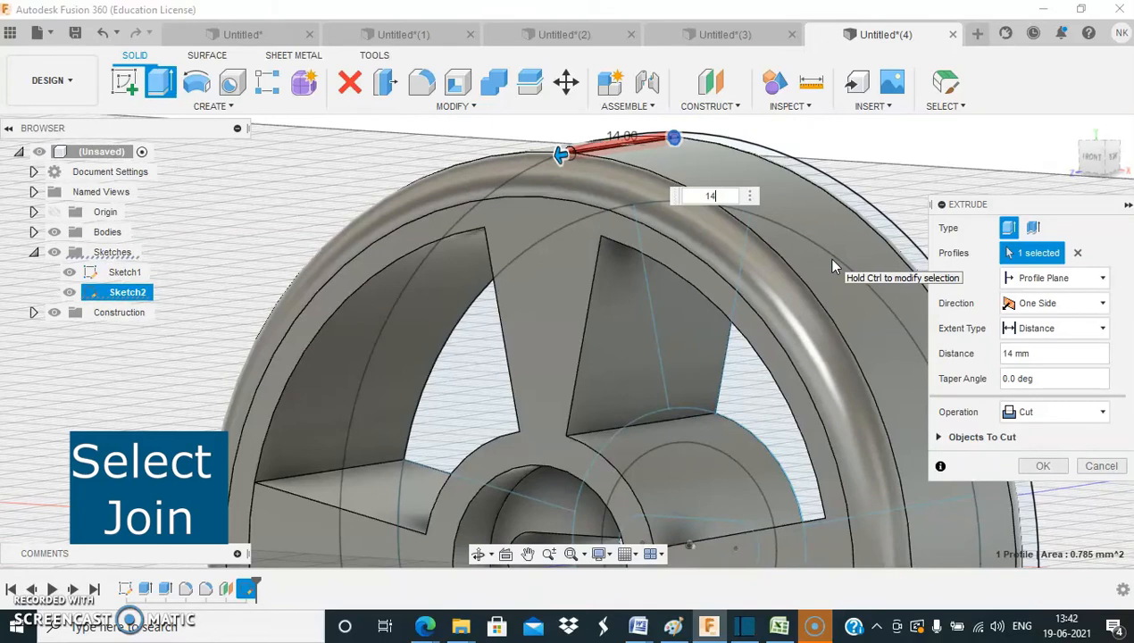
click(1071, 412)
click(1066, 438)
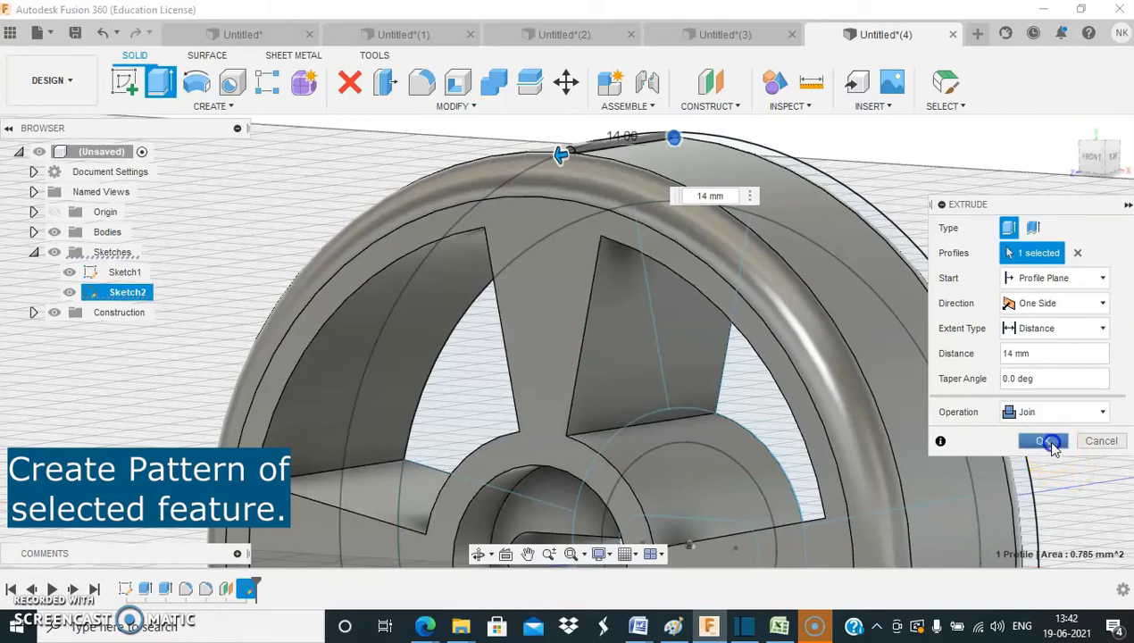
click(1046, 442)
- Create a full circular pattern of the small extruded rib's face around the wheel's Z axis with a quantity of 120
scroll(1040, 354, down, 2)
middle_drag(1040, 354, 911, 289)
scroll(944, 344, down, 2)
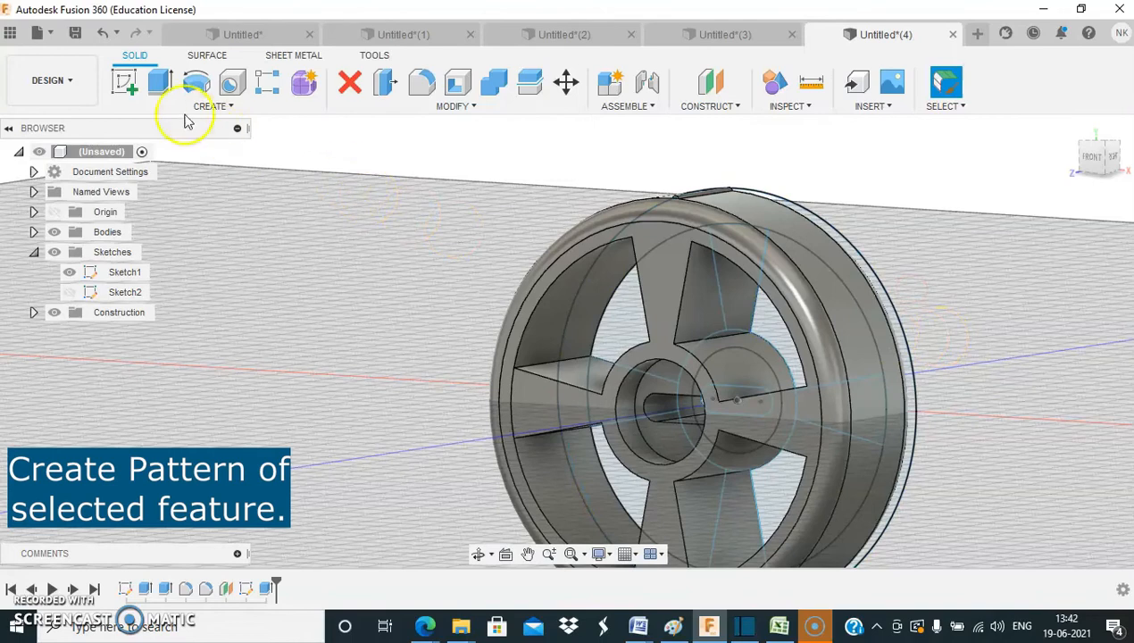
click(230, 109)
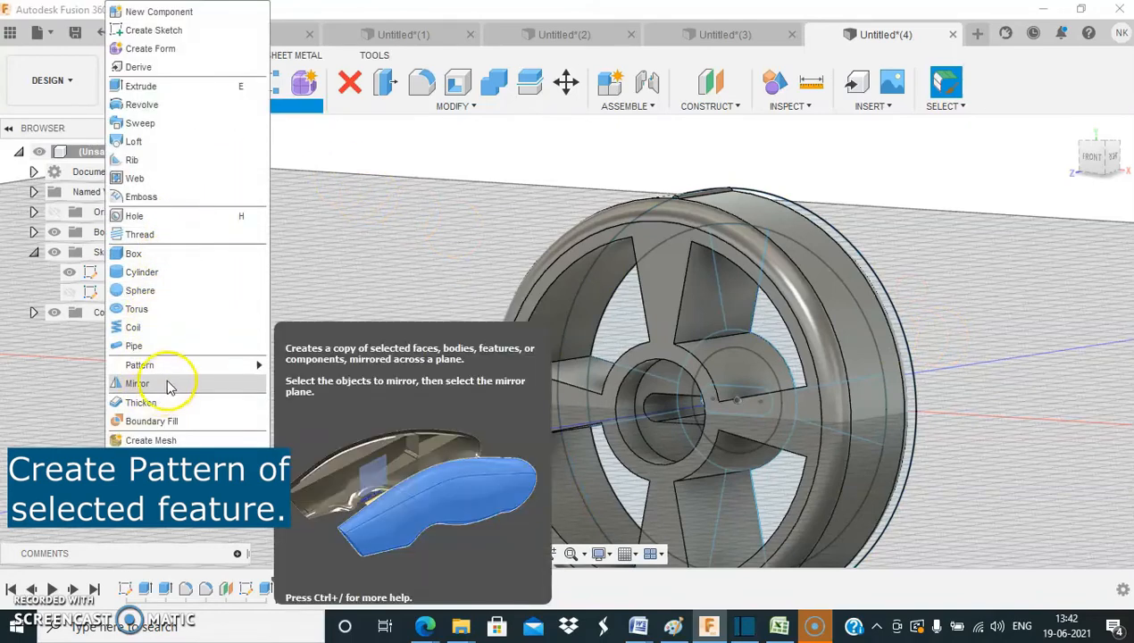
mouse_move(242, 365)
click(329, 391)
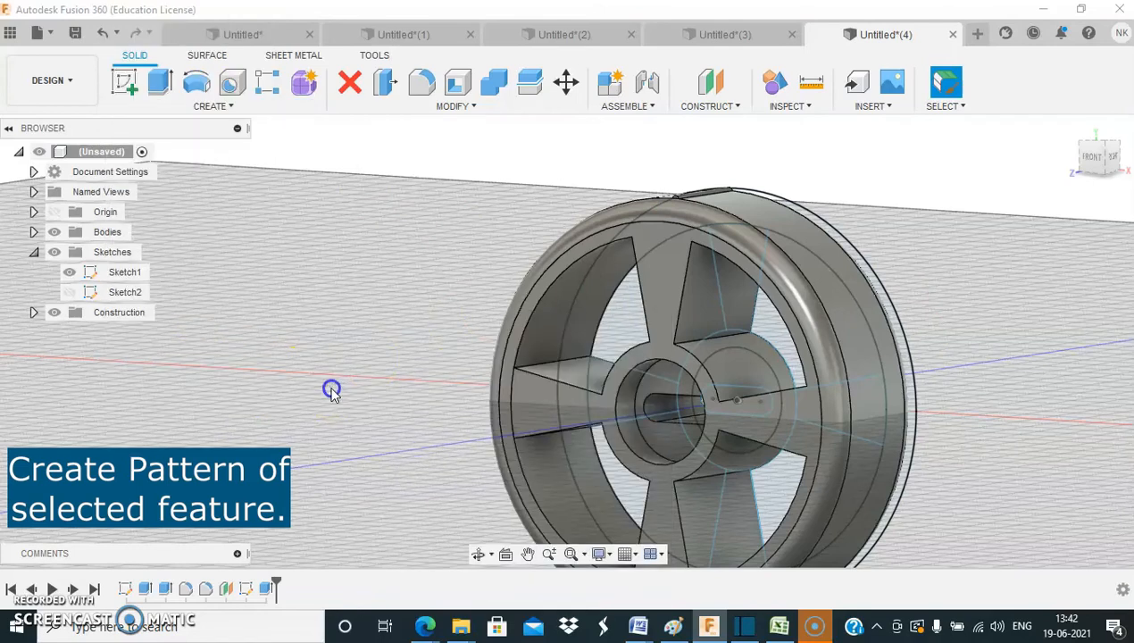
click(693, 191)
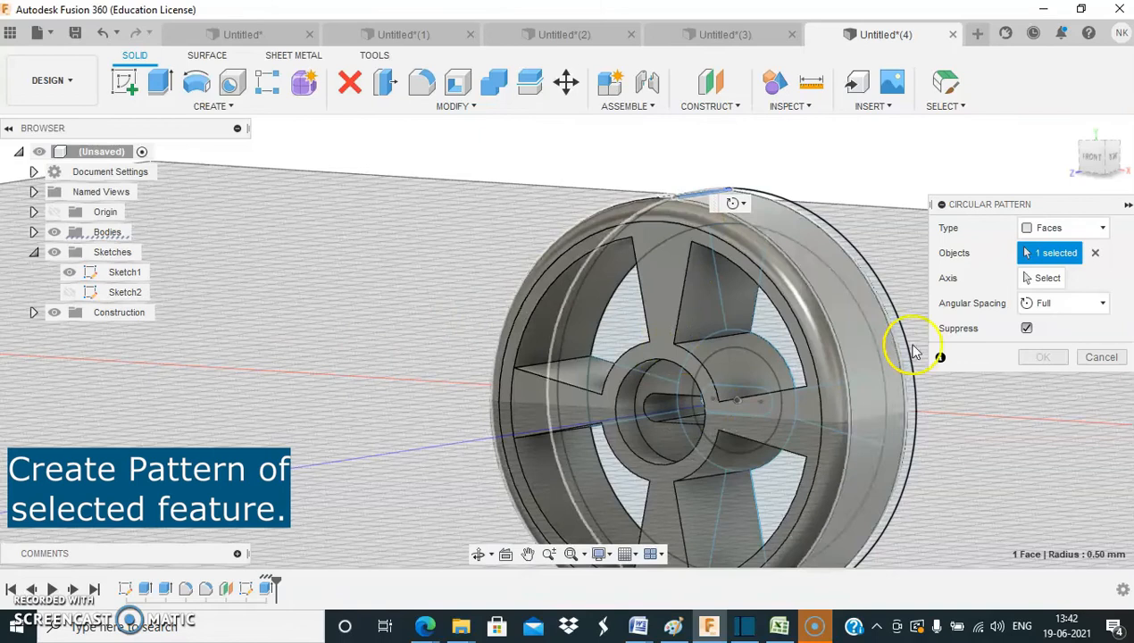
click(1041, 278)
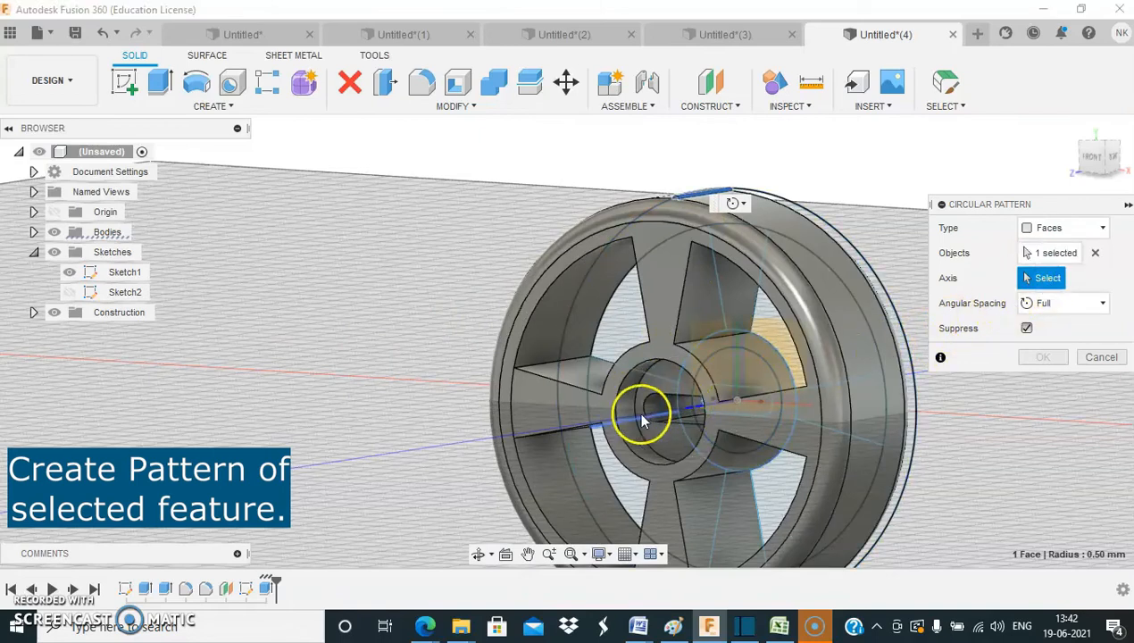
click(692, 408)
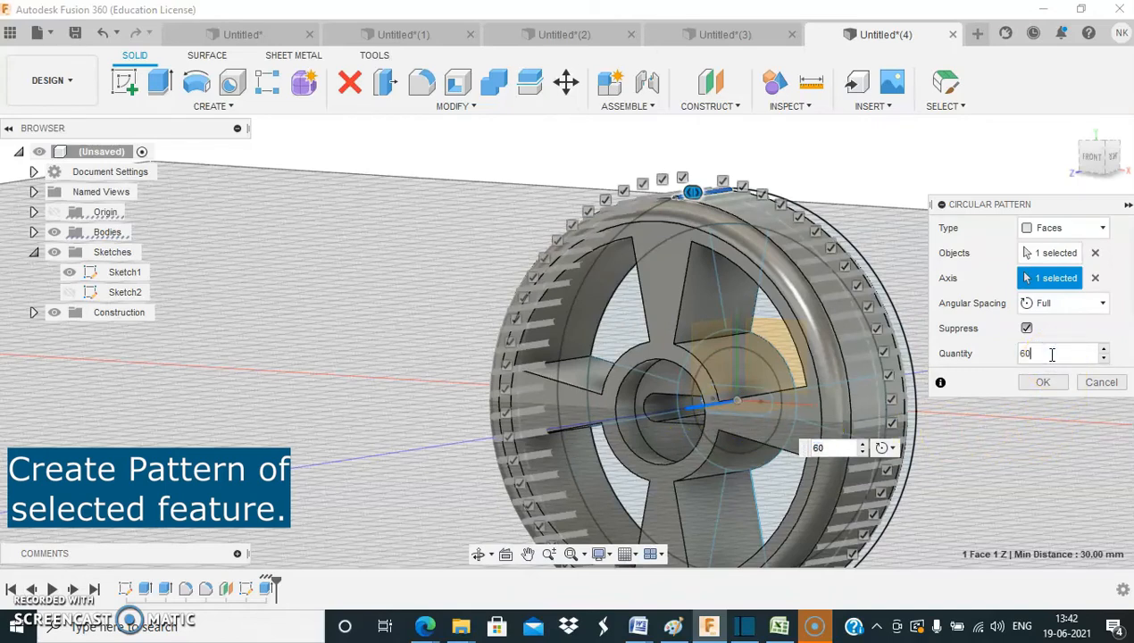
click(1052, 354)
text(120)
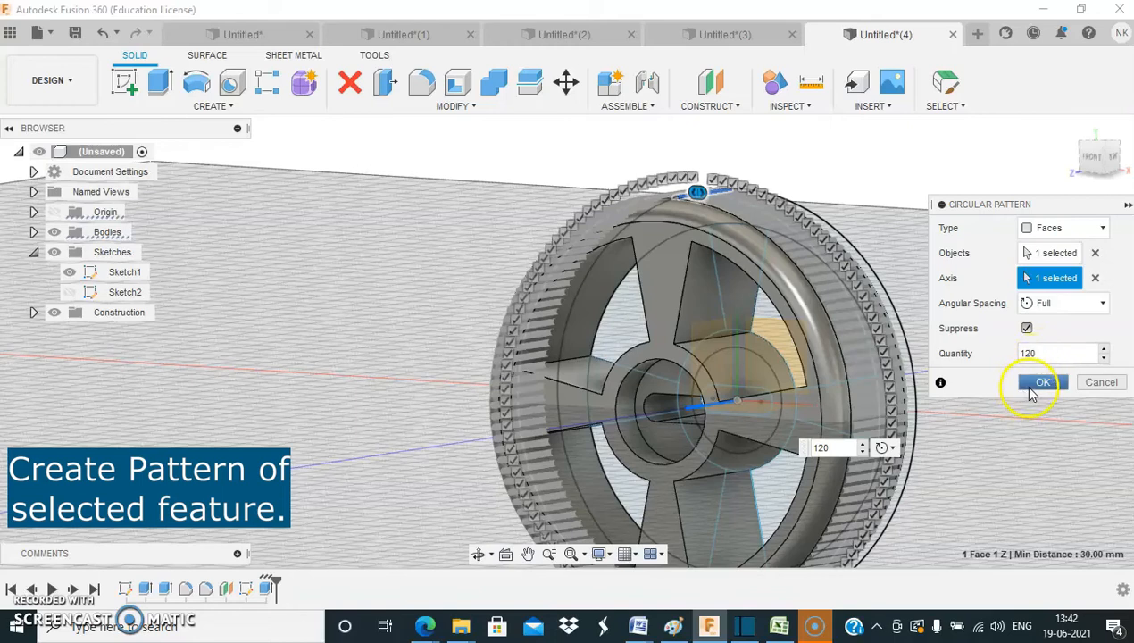
click(1041, 384)
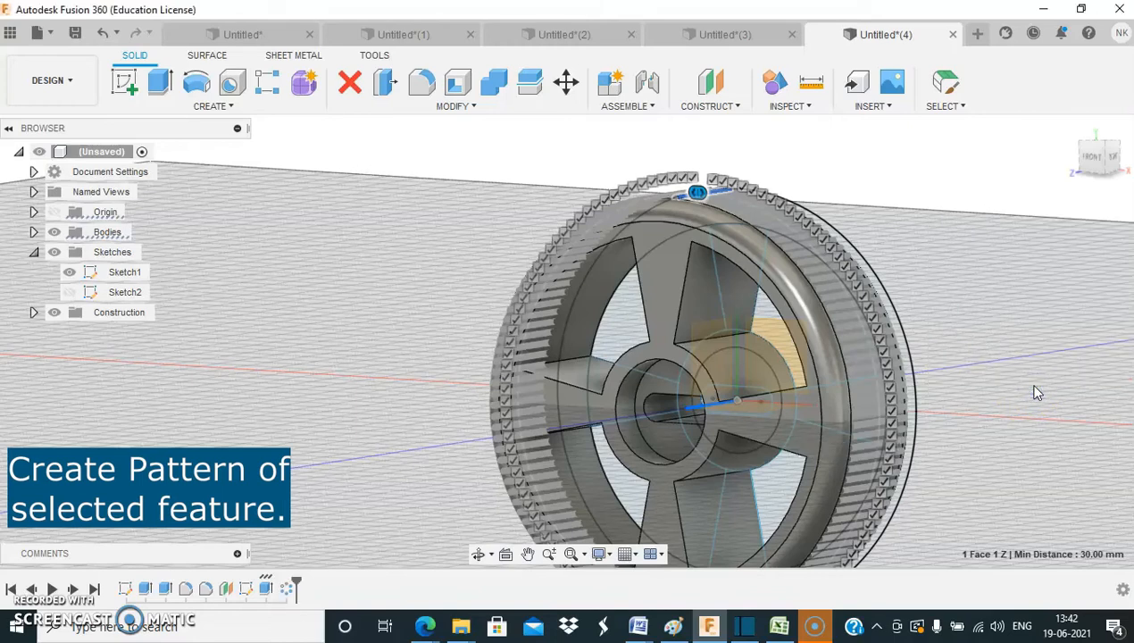
click(1023, 391)
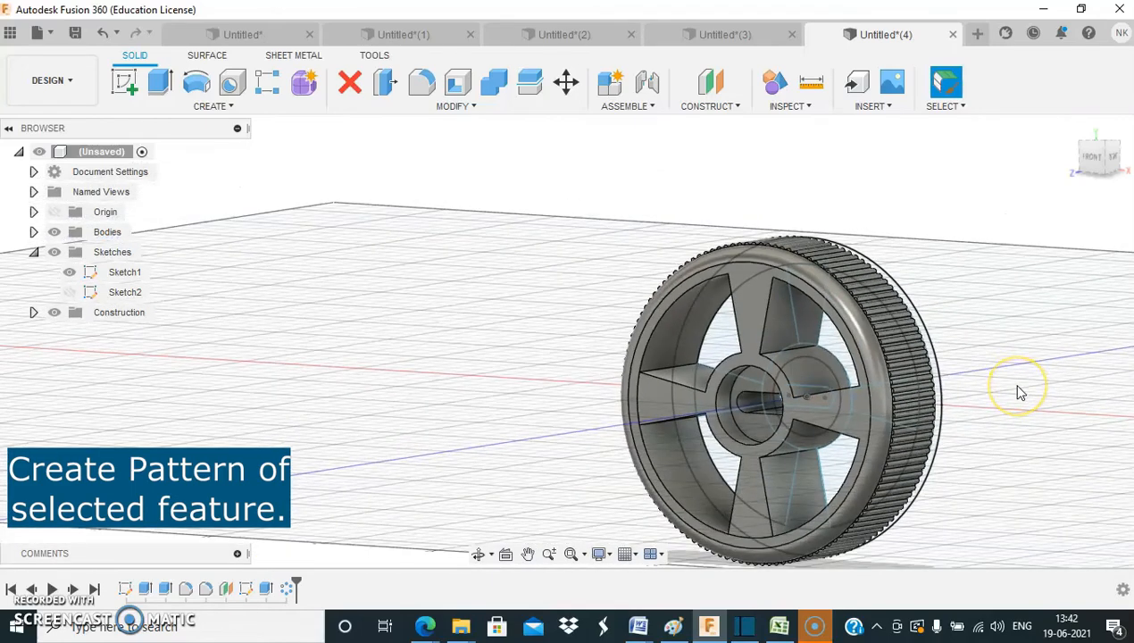
shift+middle_drag(1018, 392, 906, 333)
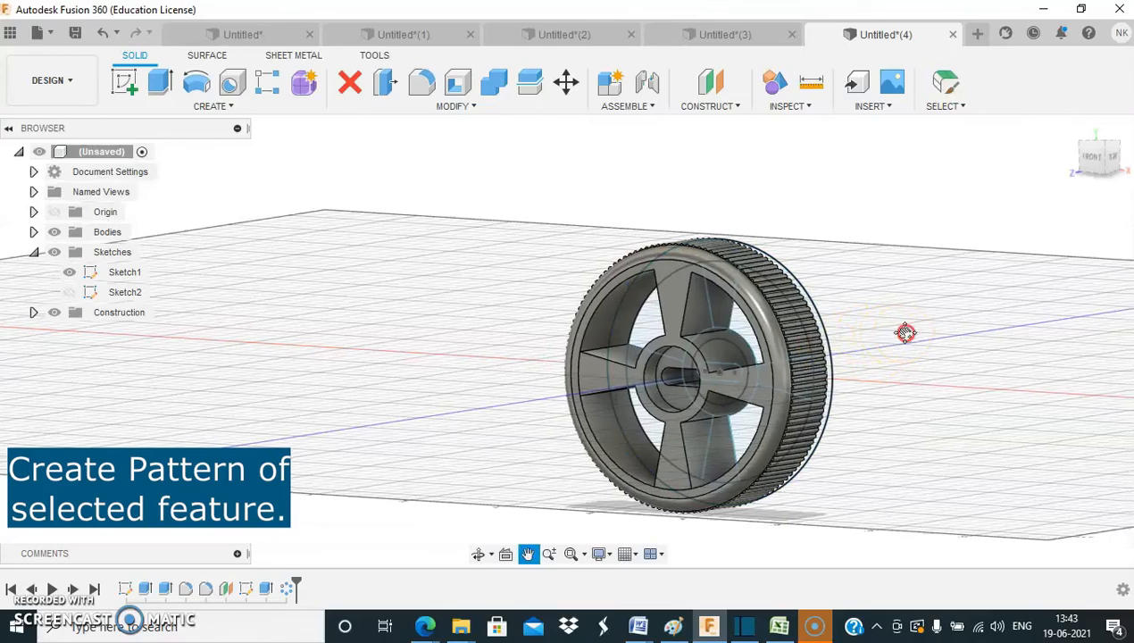
scroll(815, 309, up, 5)
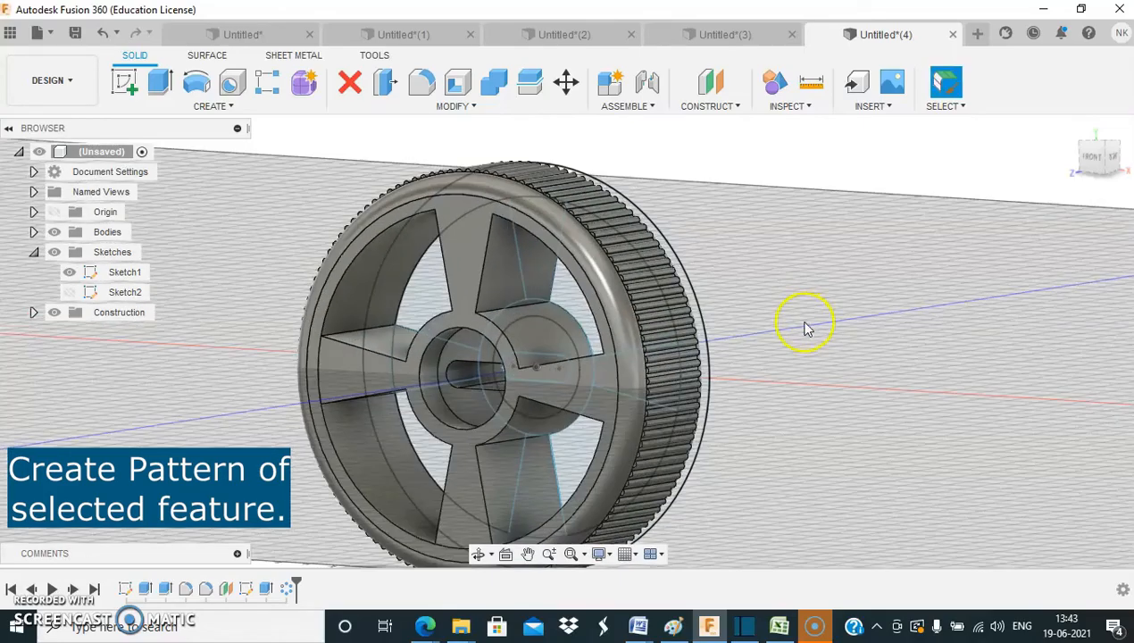